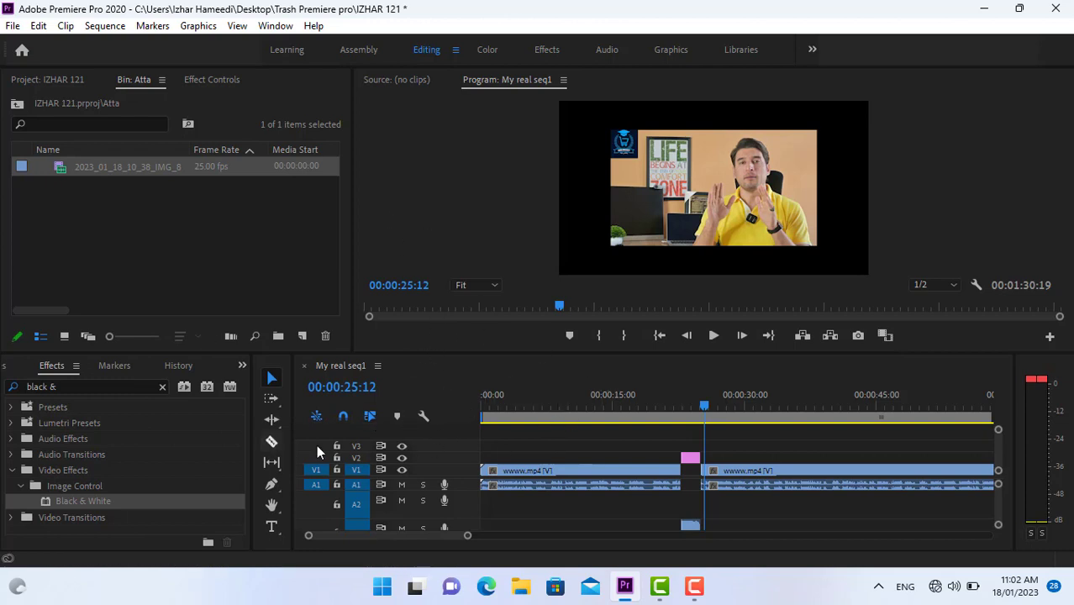
Step: Play back the finished black-and-white freeze-frame section from about 00:00:20 to 00:00:25 to review the effect
drag(703, 404, 636, 410)
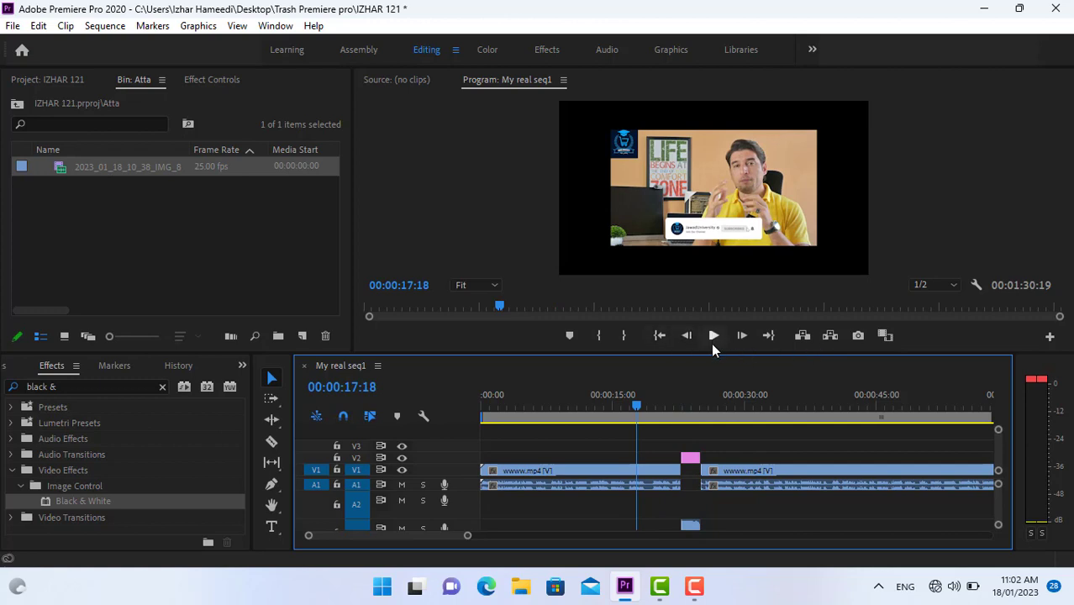
click(648, 410)
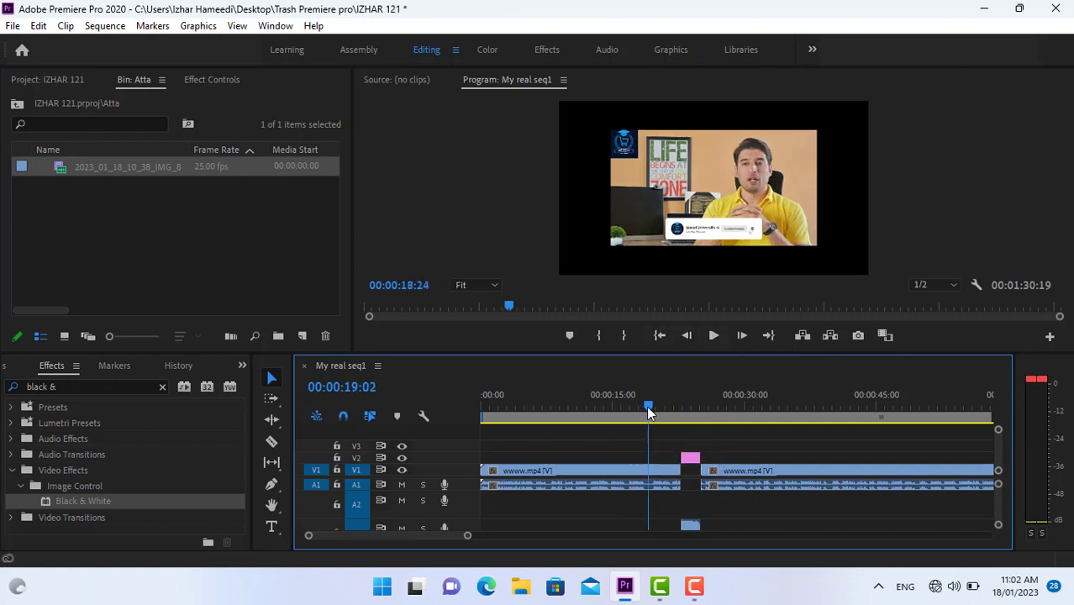
drag(648, 410, 663, 408)
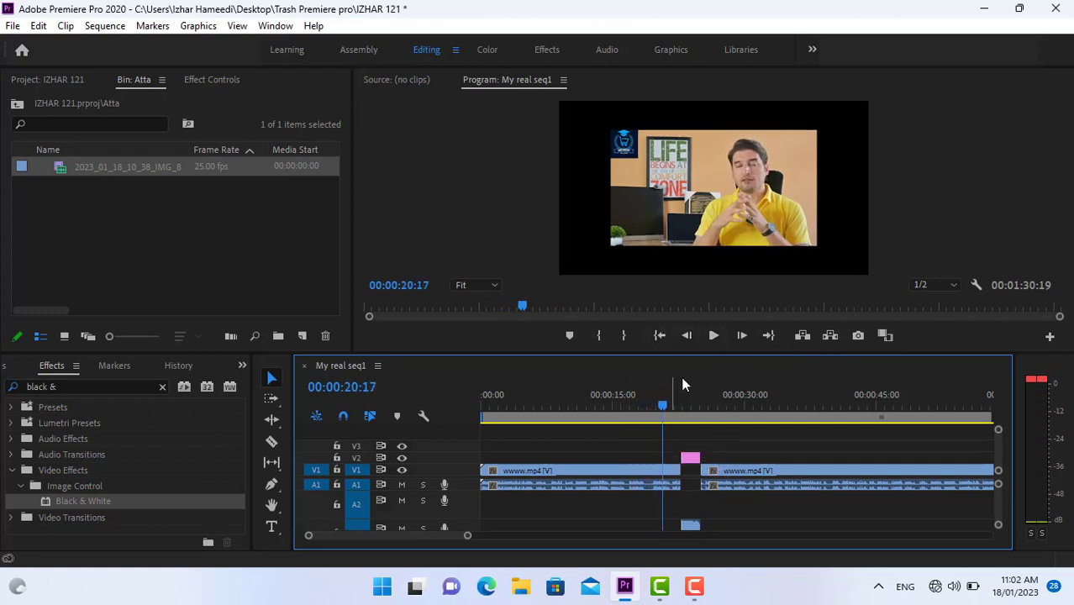
click(713, 336)
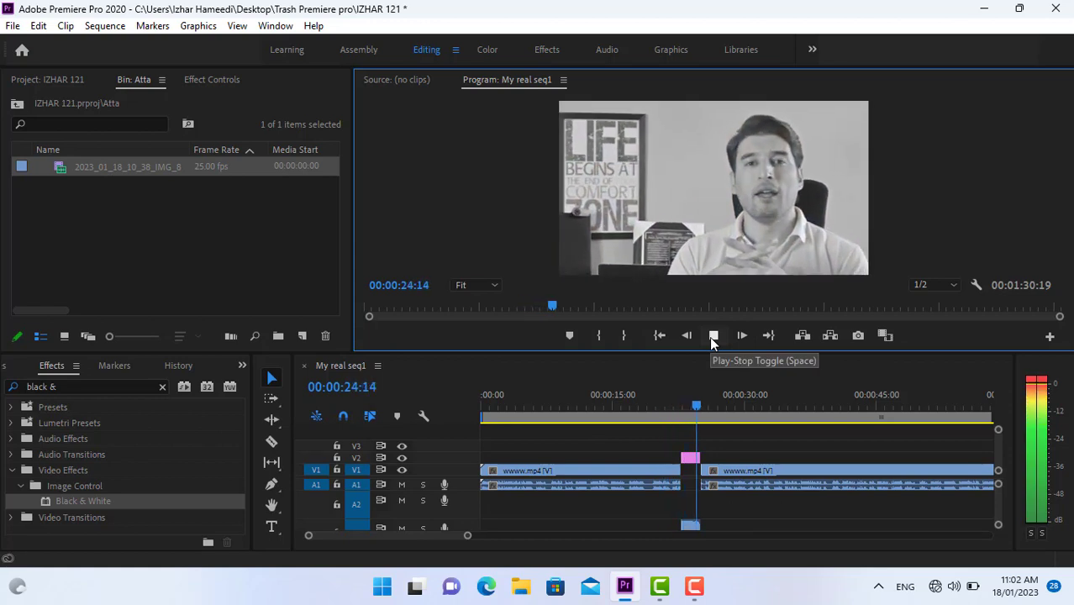
click(712, 336)
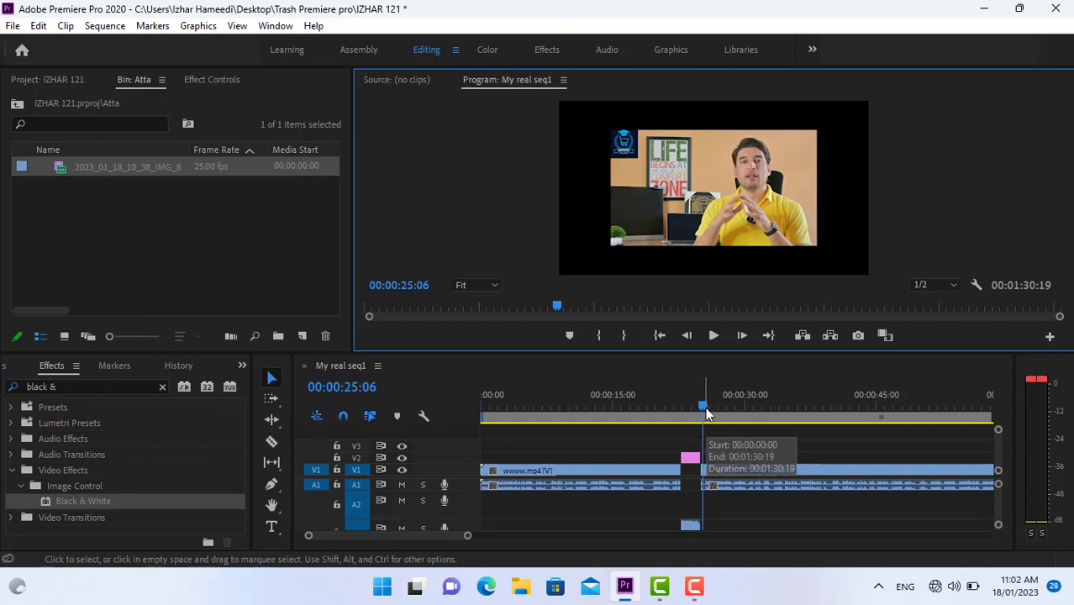
drag(703, 408, 658, 406)
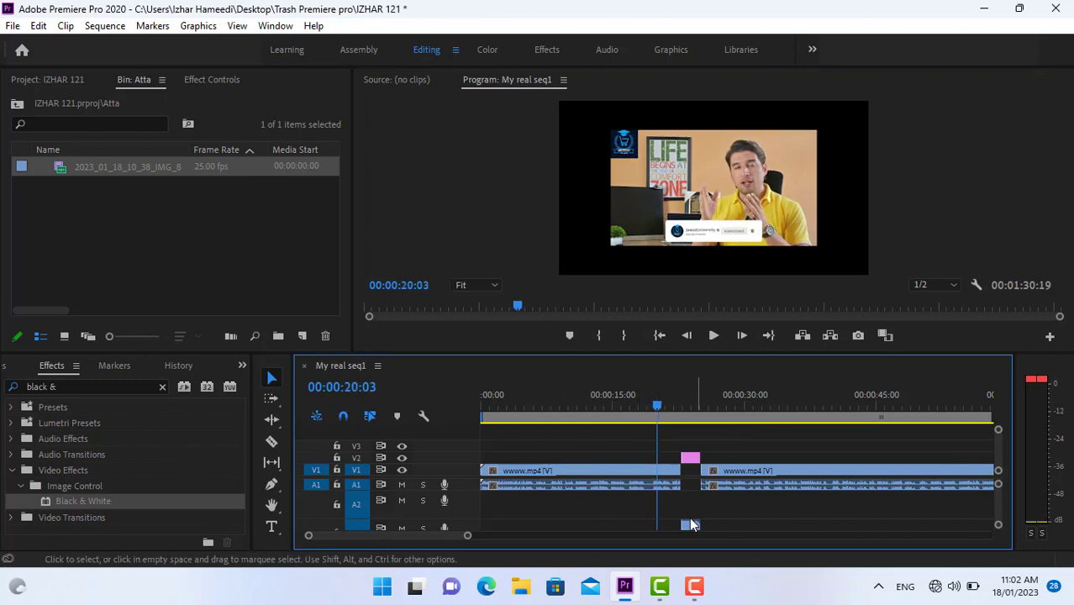
drag(658, 405, 666, 409)
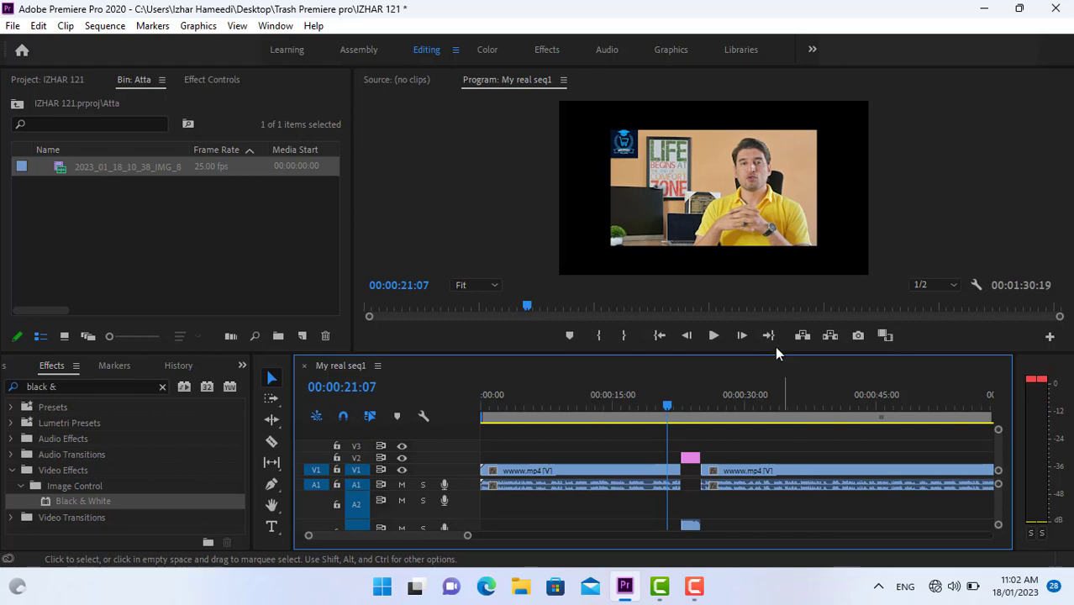
click(714, 335)
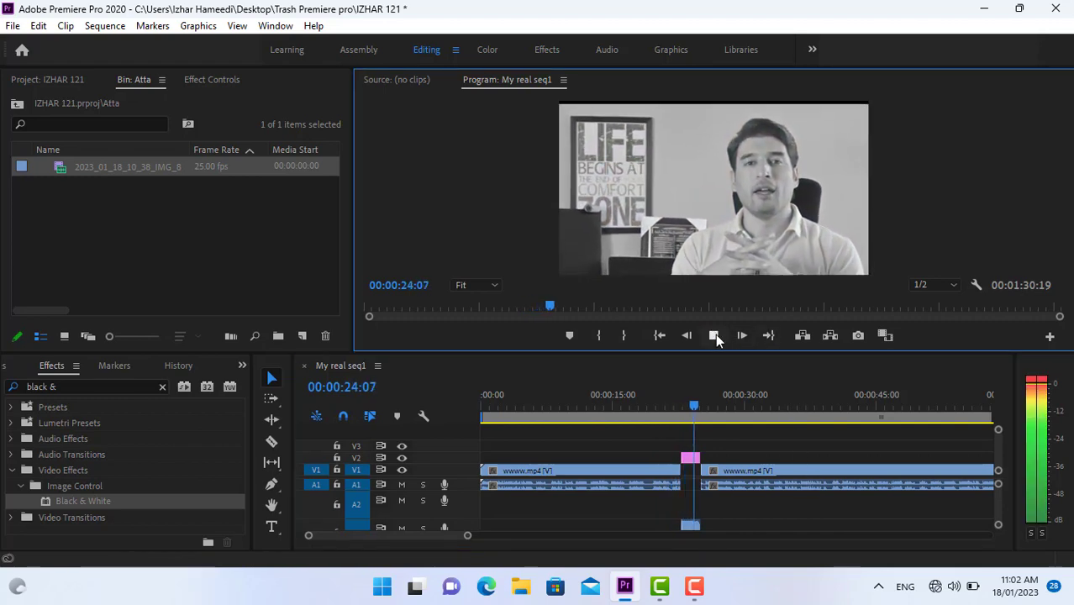
click(715, 335)
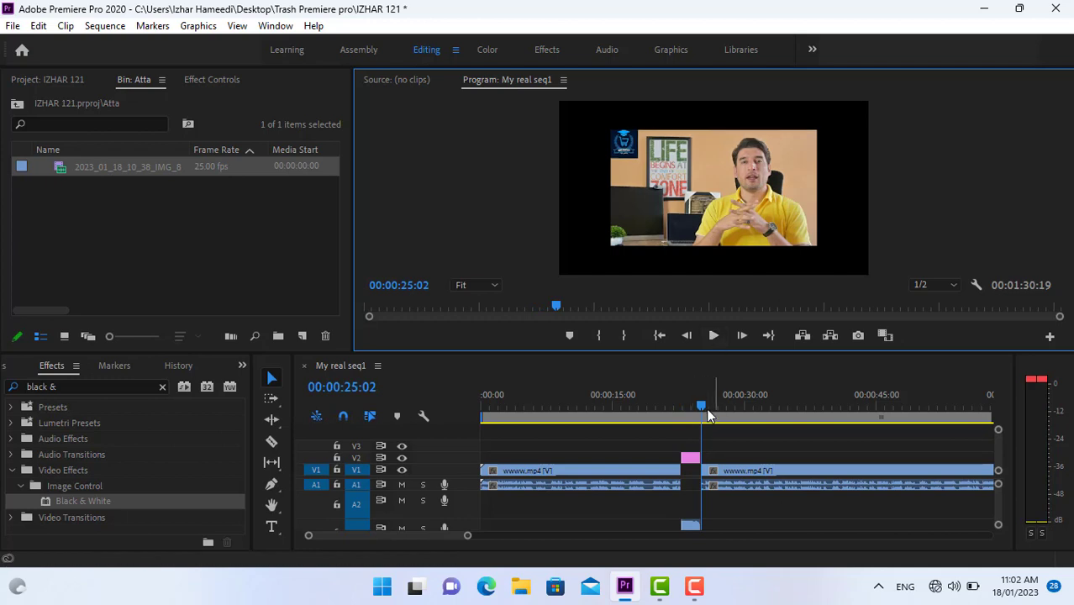
Step: Trim the end of the second wwww.mp4 clip back to 00:00:34:10
drag(468, 539, 607, 548)
drag(542, 406, 569, 406)
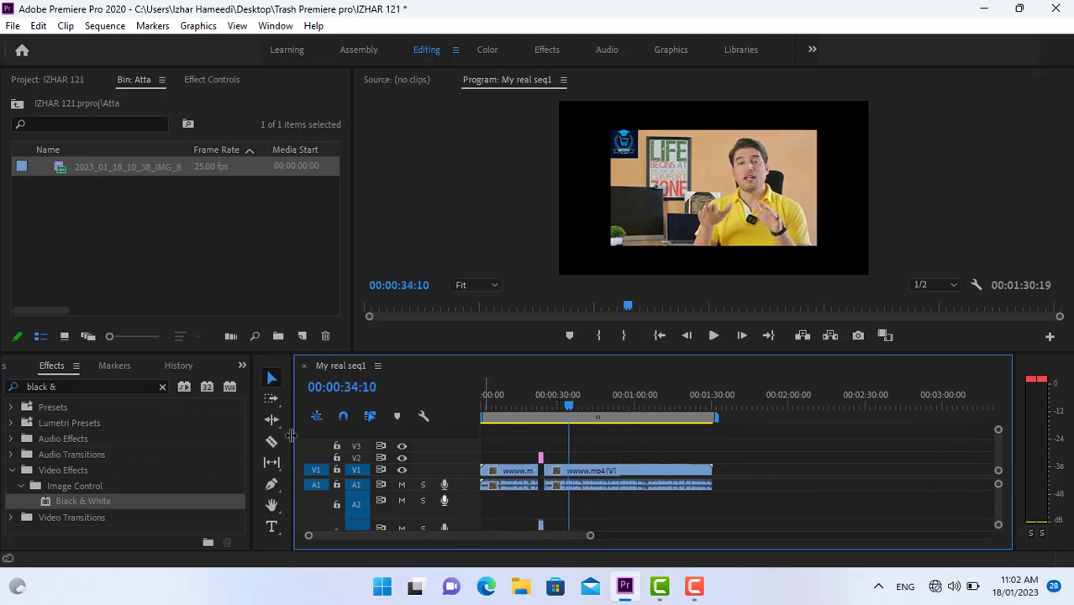
drag(705, 475, 569, 473)
Step: Place a fresh copy of wwww.mp4 from the project on track V1, starting at 00:01:08:19
drag(568, 407, 657, 406)
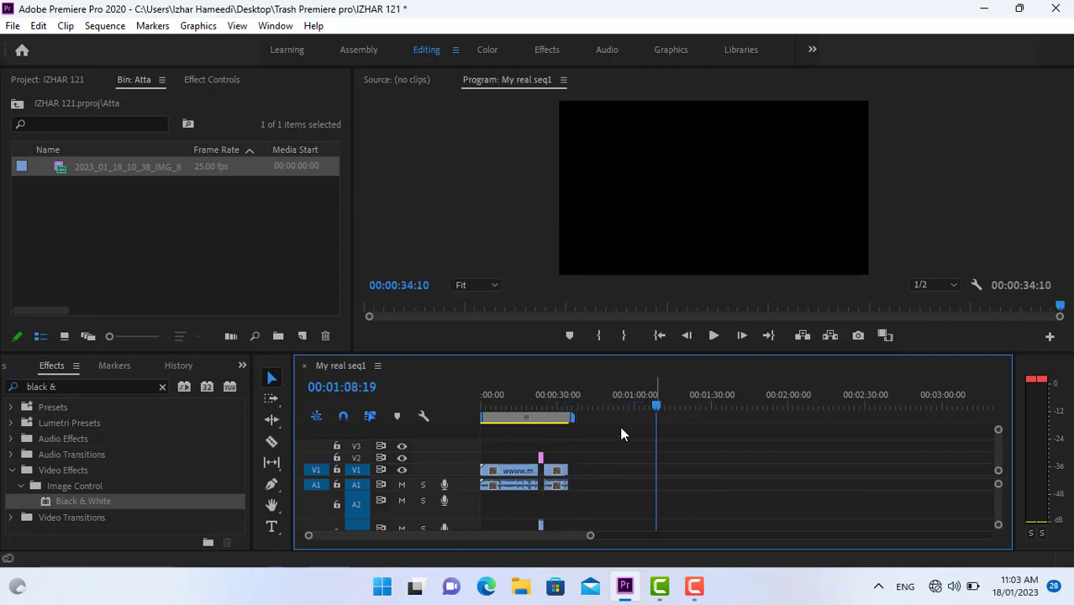
click(37, 87)
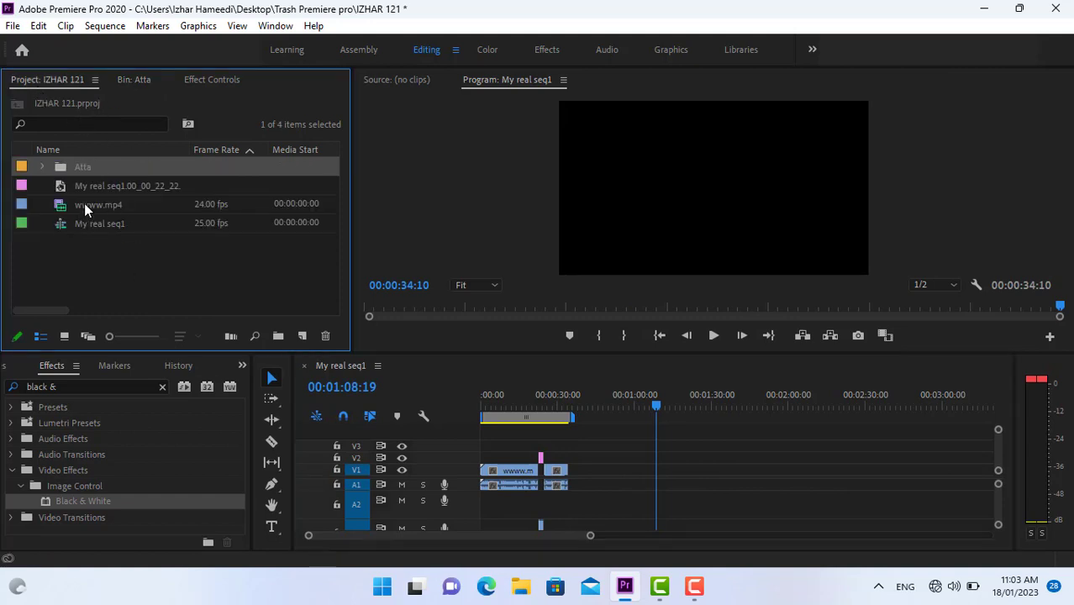
drag(84, 204, 656, 477)
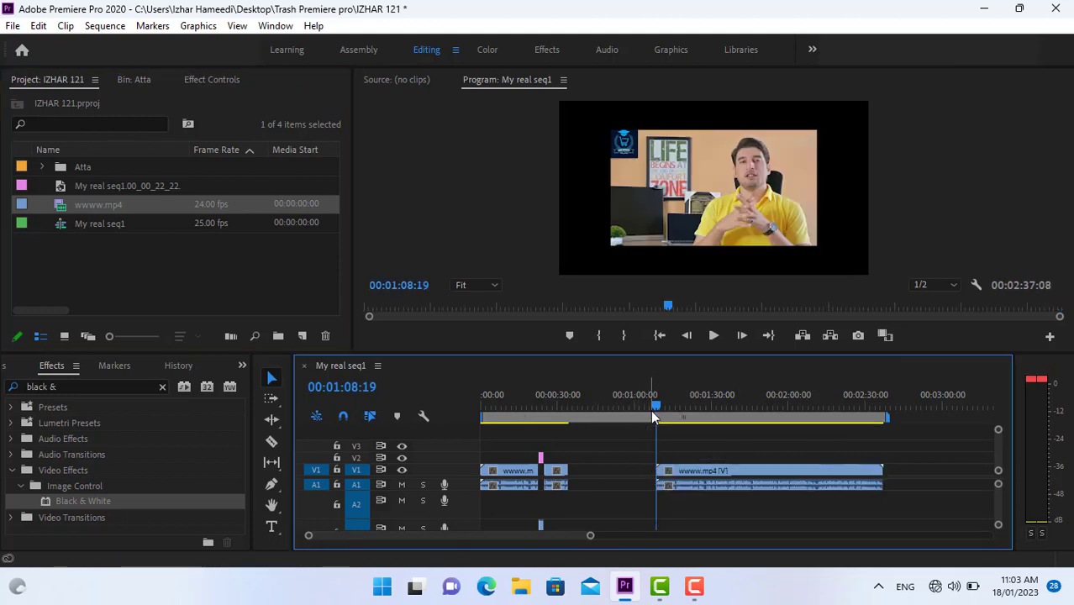
Step: Play and scrub through the newly placed clip to find the freeze point and park the playhead at 00:01:32:21
drag(655, 418, 697, 417)
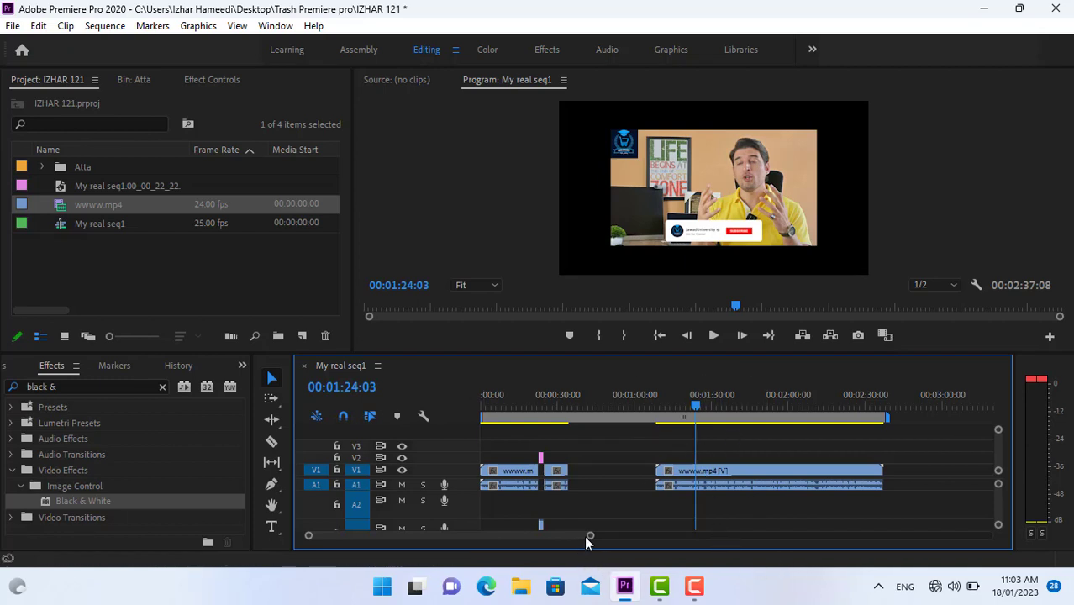
drag(591, 540, 563, 540)
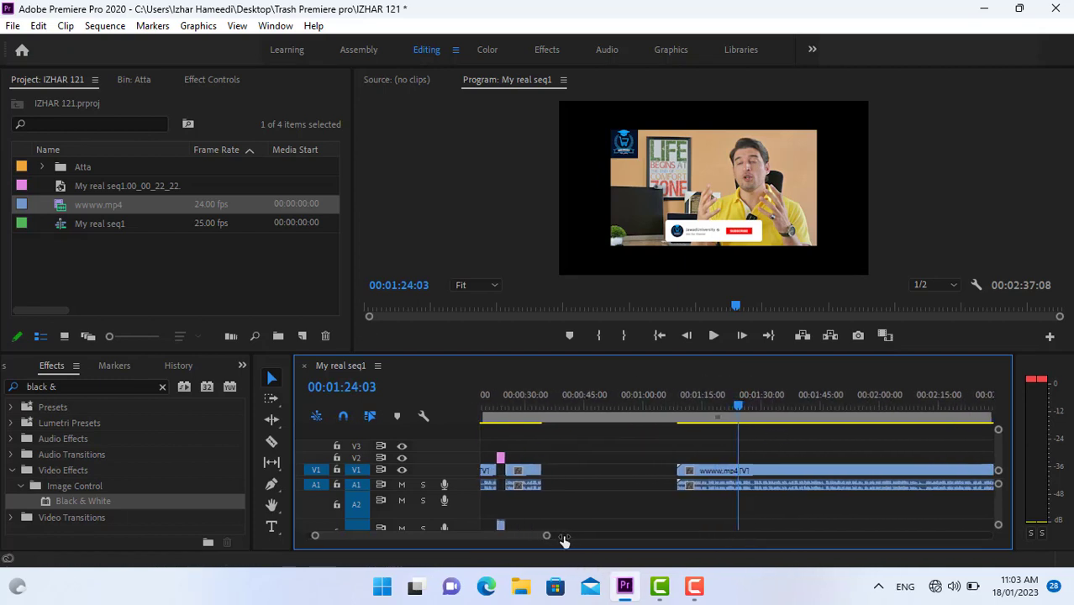
click(713, 335)
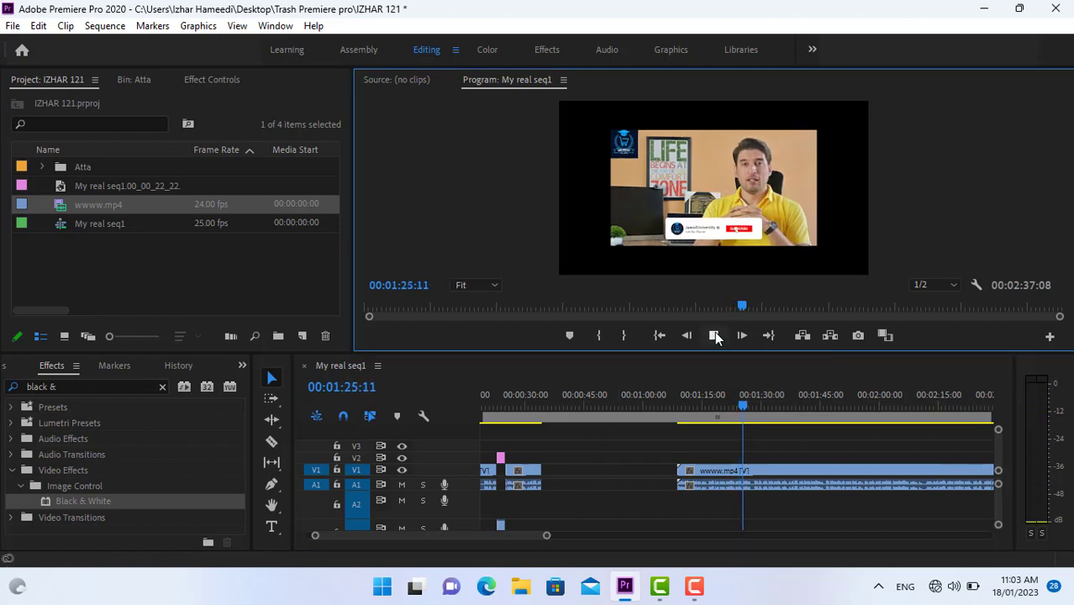
click(754, 410)
click(763, 409)
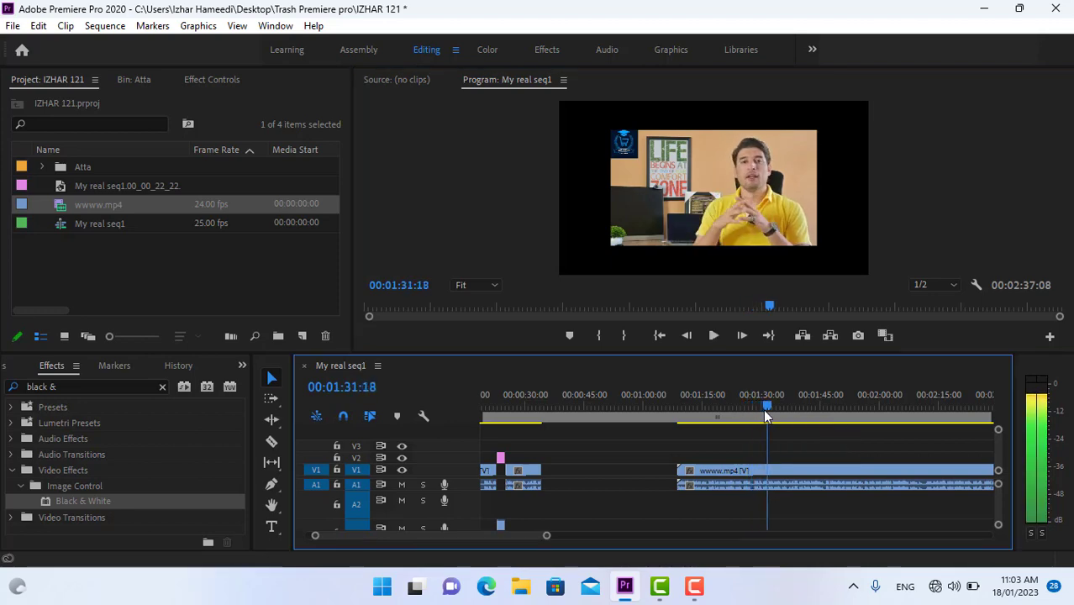
click(714, 335)
click(713, 336)
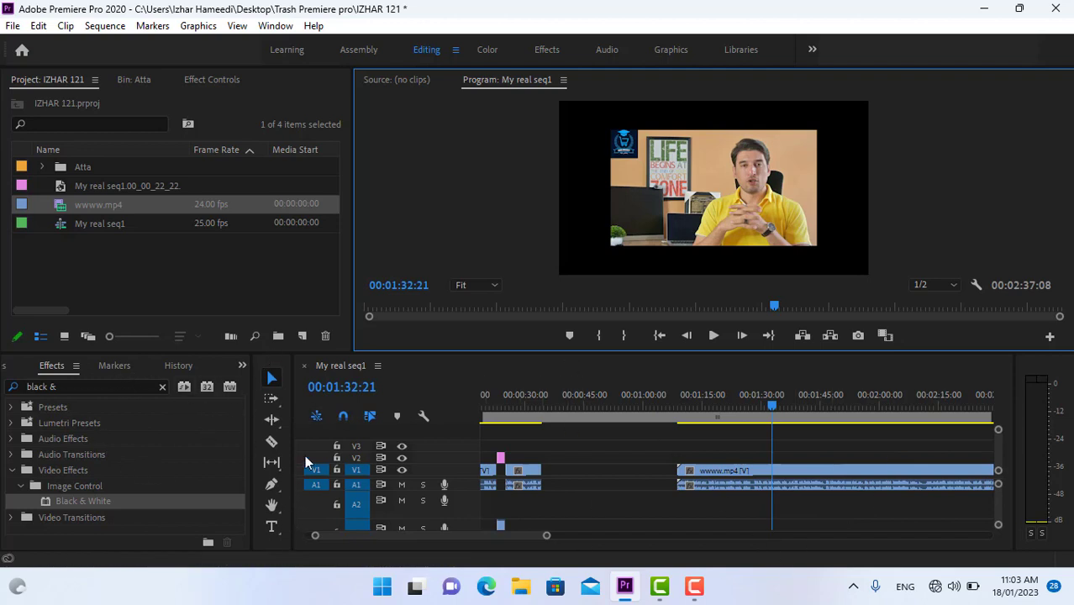
Step: Split the newly placed wwww.mp4 clip at 00:01:32:21 with the Razor tool and return to the Selection tool
click(272, 441)
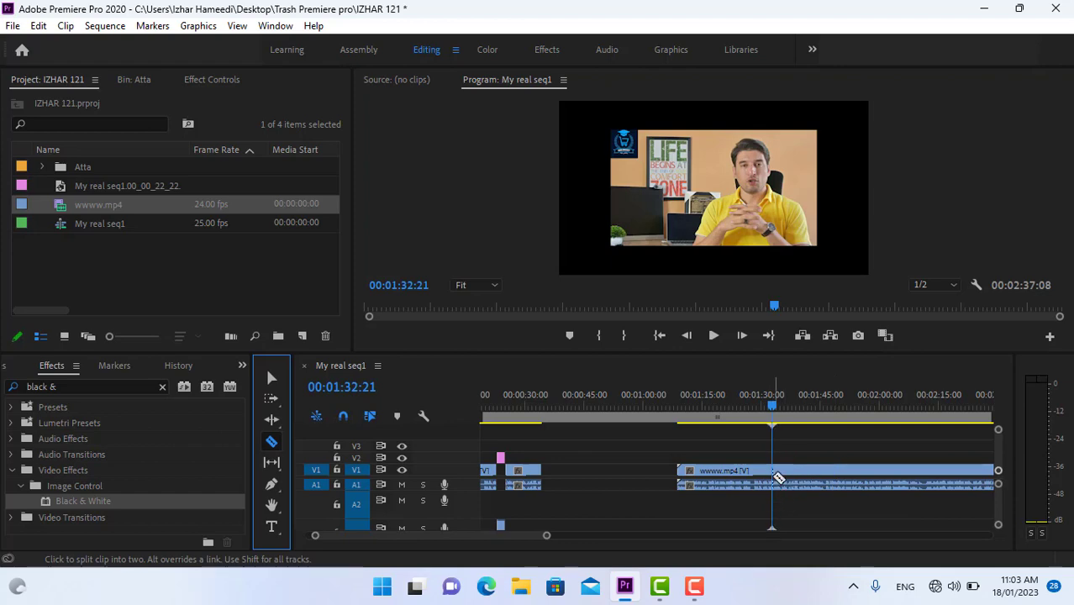
click(775, 501)
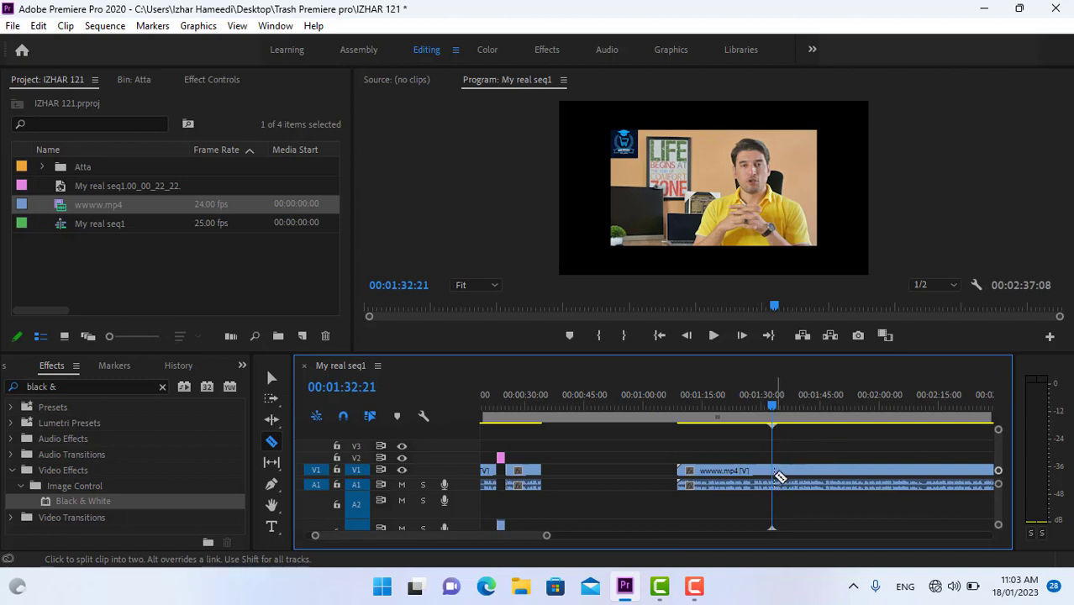
click(775, 471)
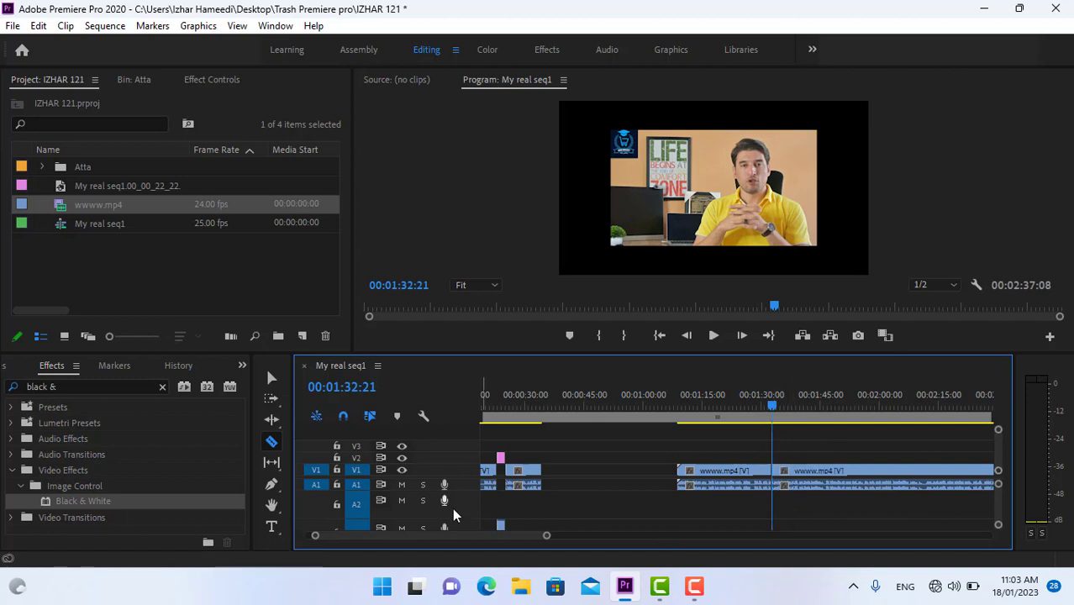
click(271, 380)
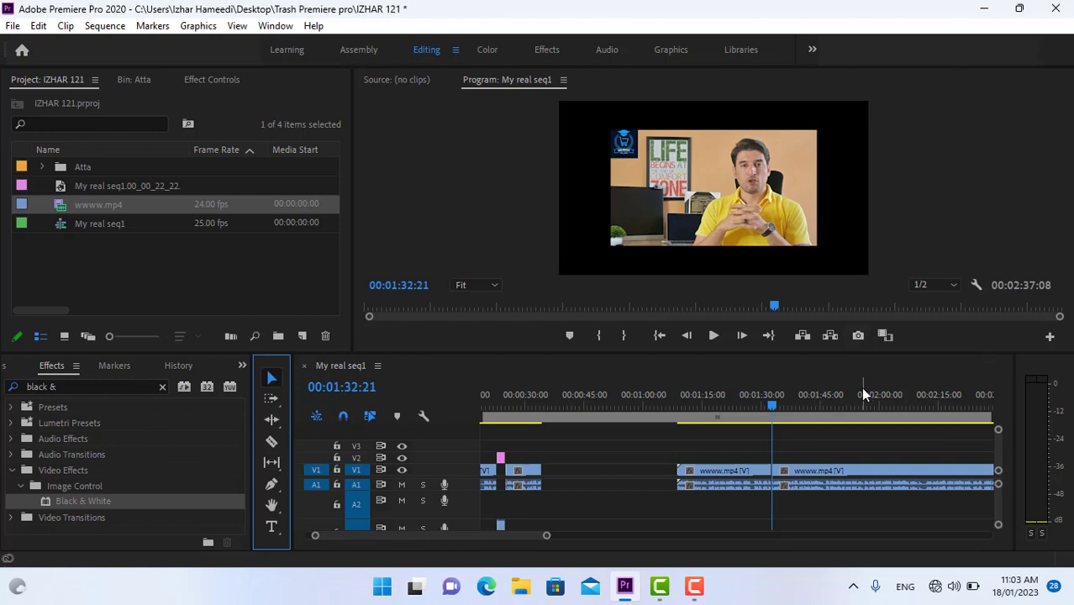
Step: Export the current frame as a JPEG still with Import into project enabled
click(858, 335)
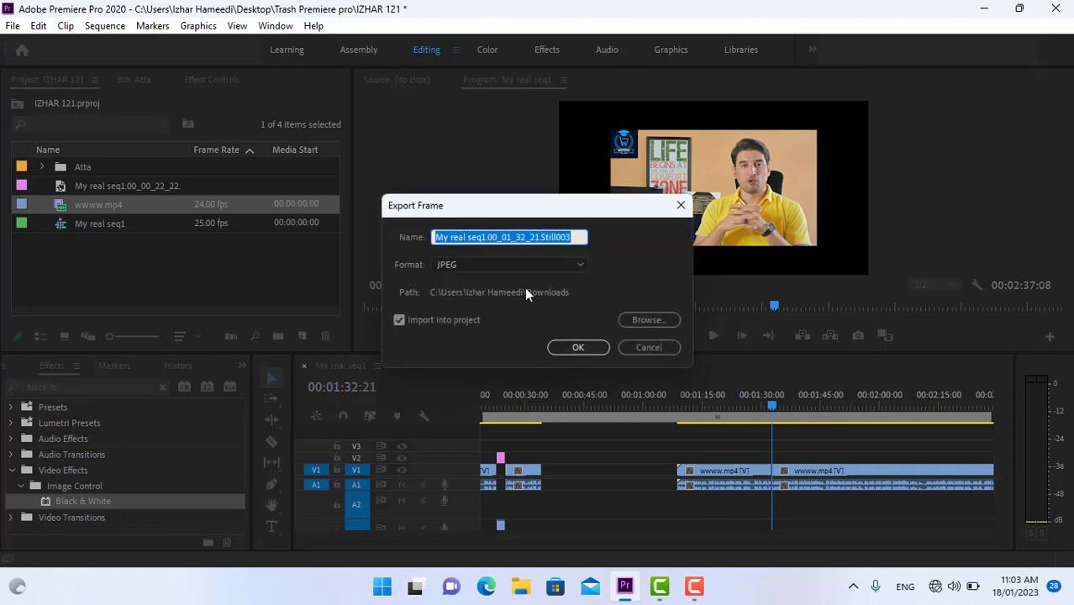
click(562, 266)
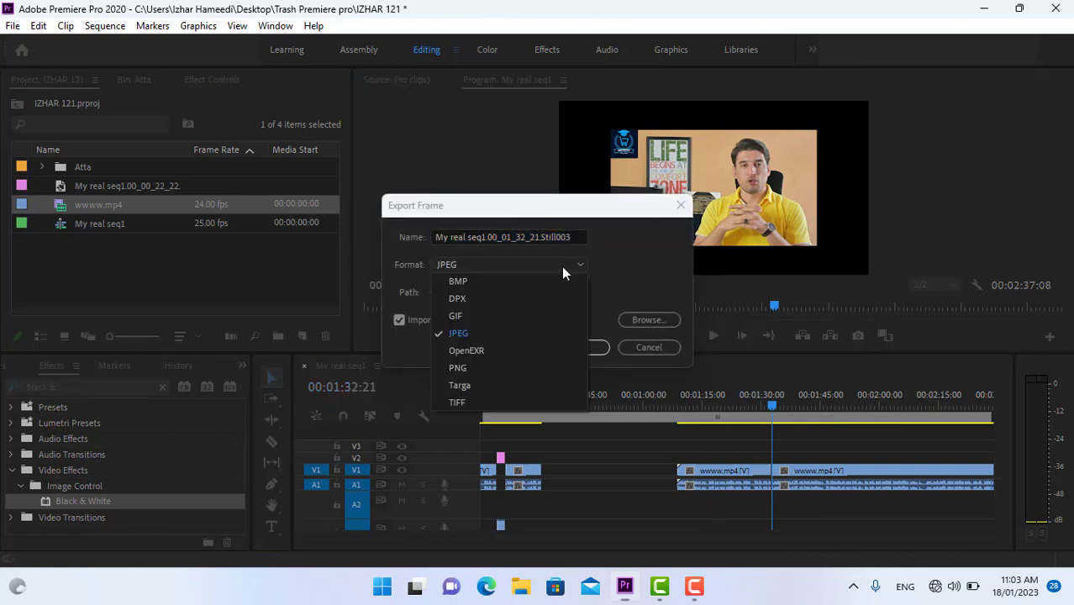
click(469, 333)
click(565, 346)
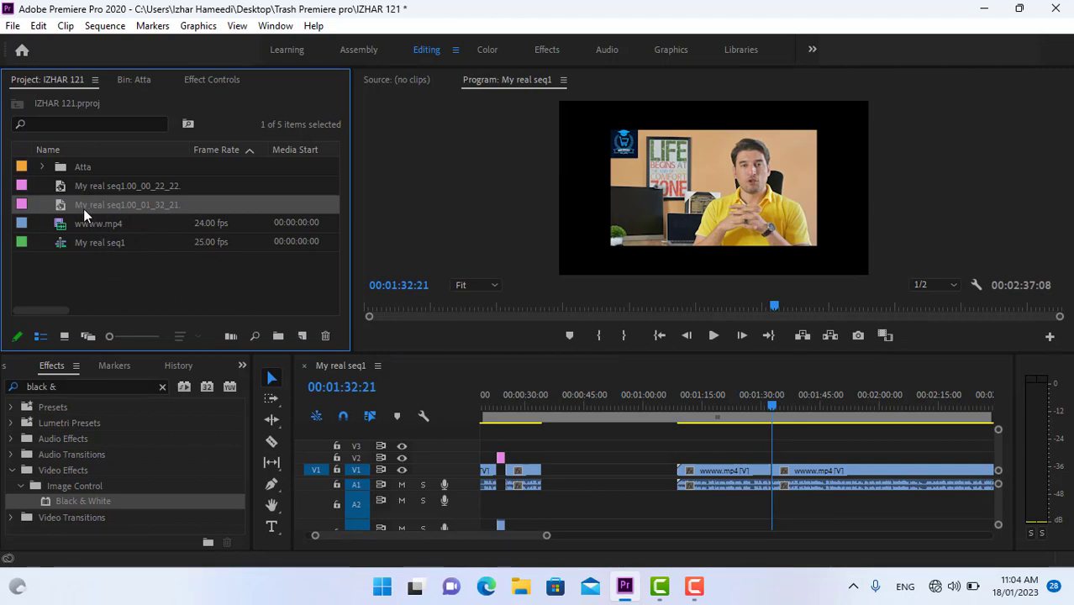
Step: Place the exported still on track V2 at the cut and move the second clip part to start where the still ends
drag(79, 205, 783, 462)
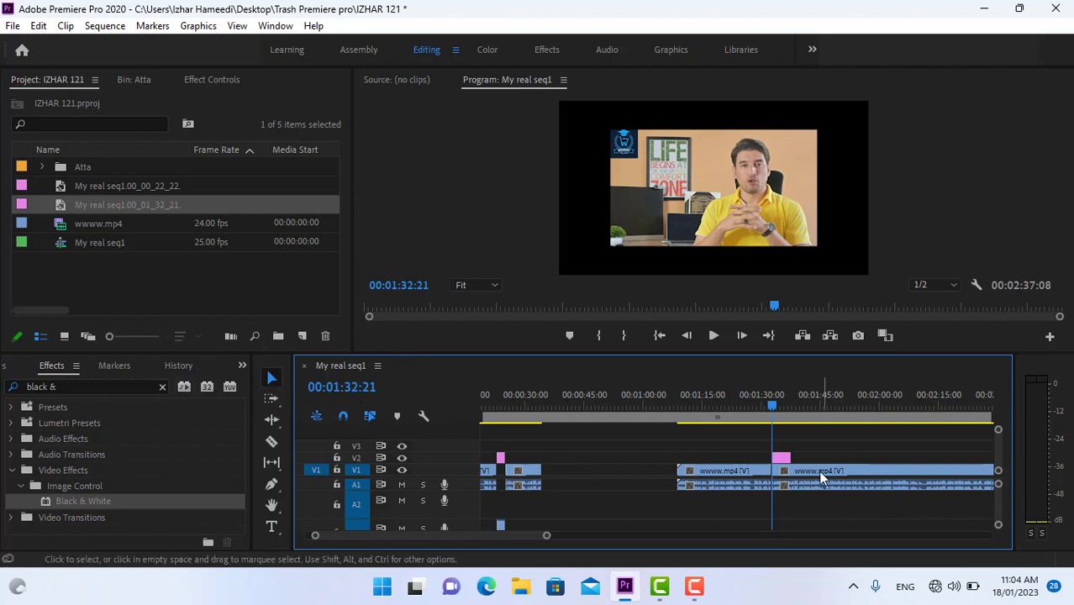
drag(800, 471, 821, 477)
mouse_move(695, 586)
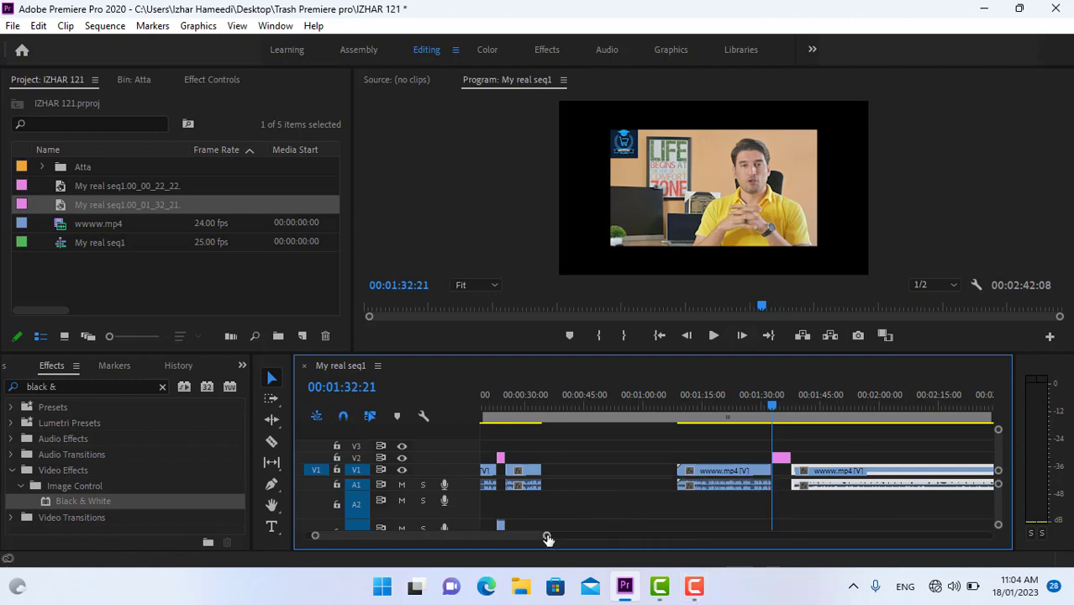
Step: Play the sequence from 00:01:31:21 into the still and stop at 00:01:34:15 to judge the freeze length
drag(548, 538, 505, 536)
click(731, 410)
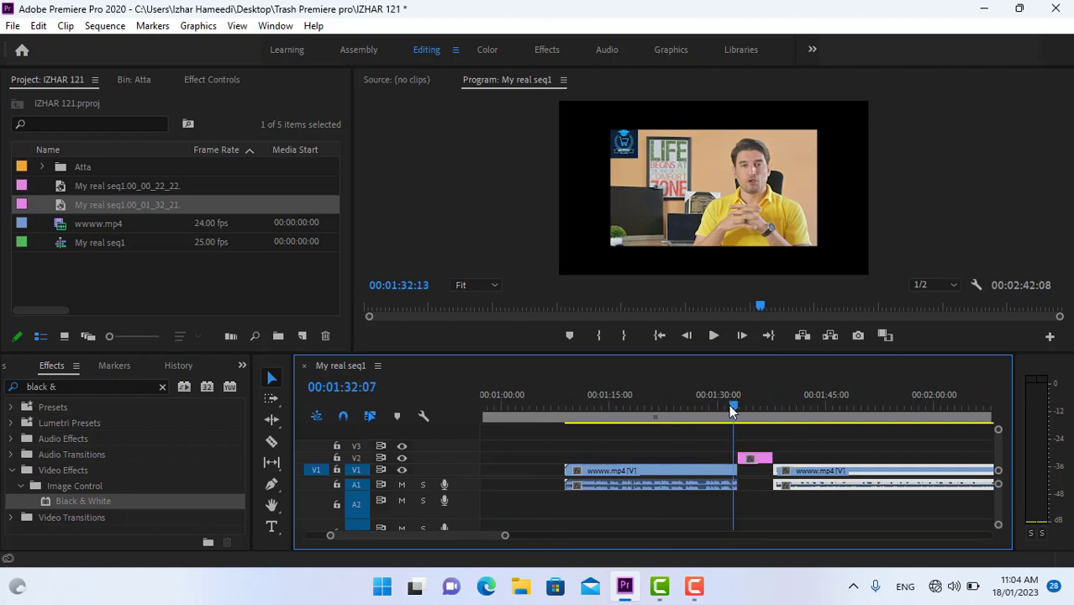
drag(731, 410, 729, 409)
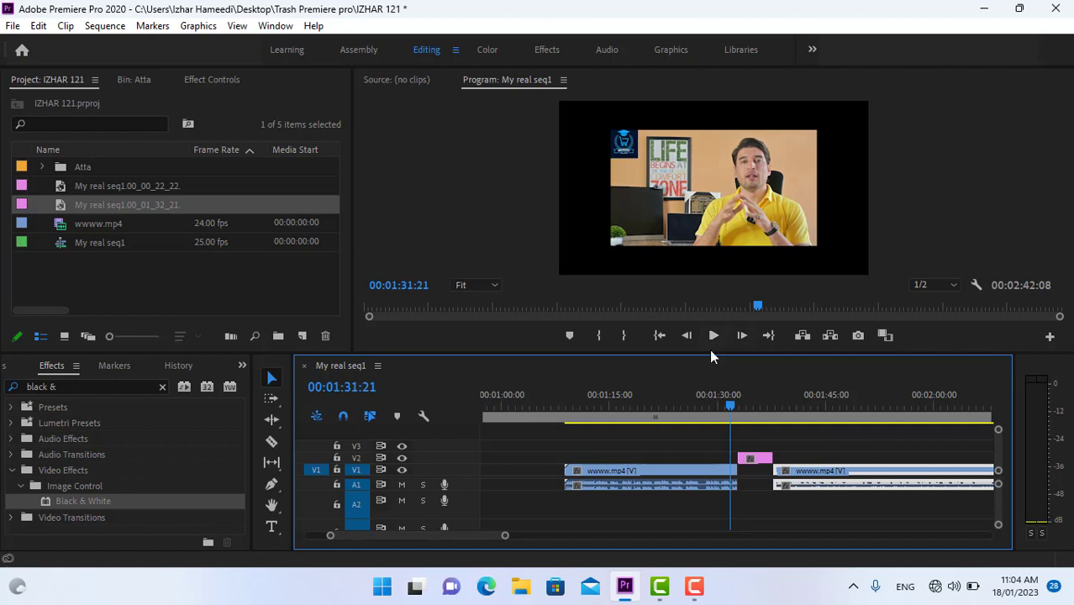
click(713, 335)
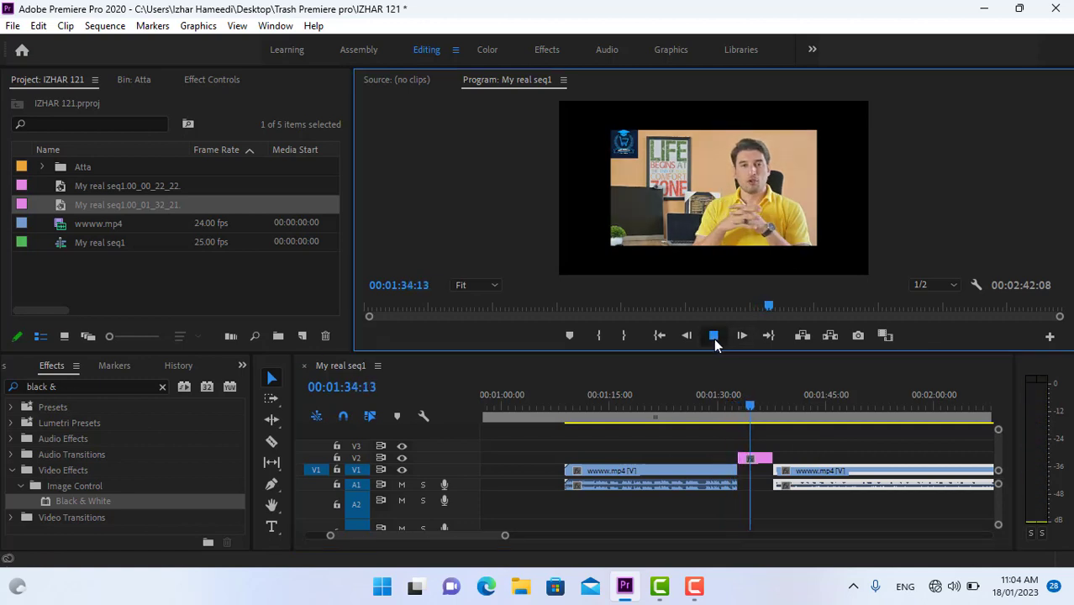
click(713, 337)
Step: Shorten the still to end at 00:01:34:15, move the following clip up against its end, and preview the freeze
drag(767, 458, 749, 458)
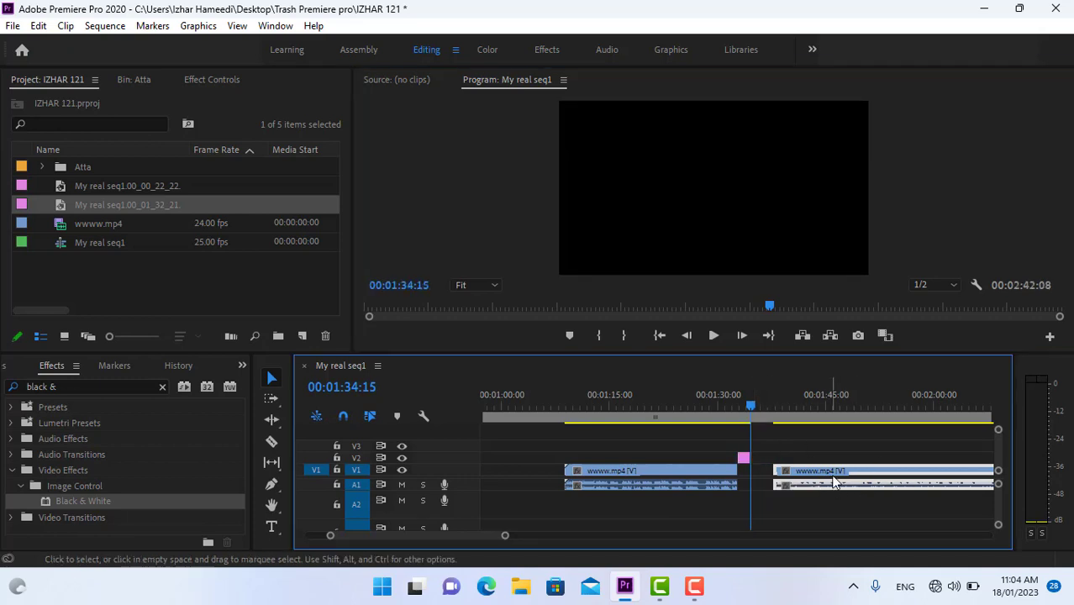
drag(852, 476, 828, 476)
drag(750, 406, 730, 403)
click(713, 338)
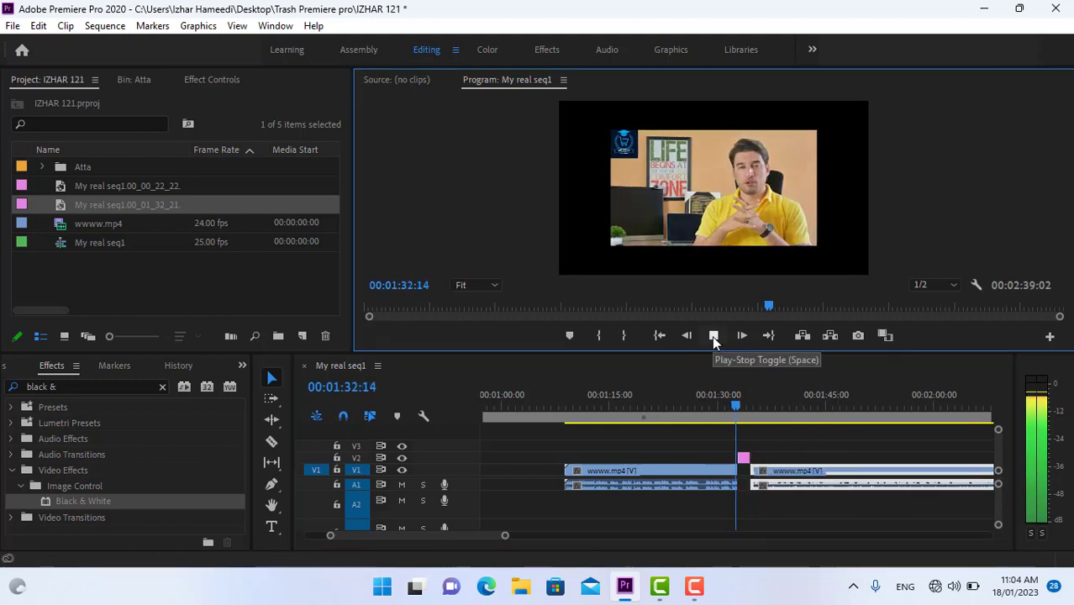
click(714, 335)
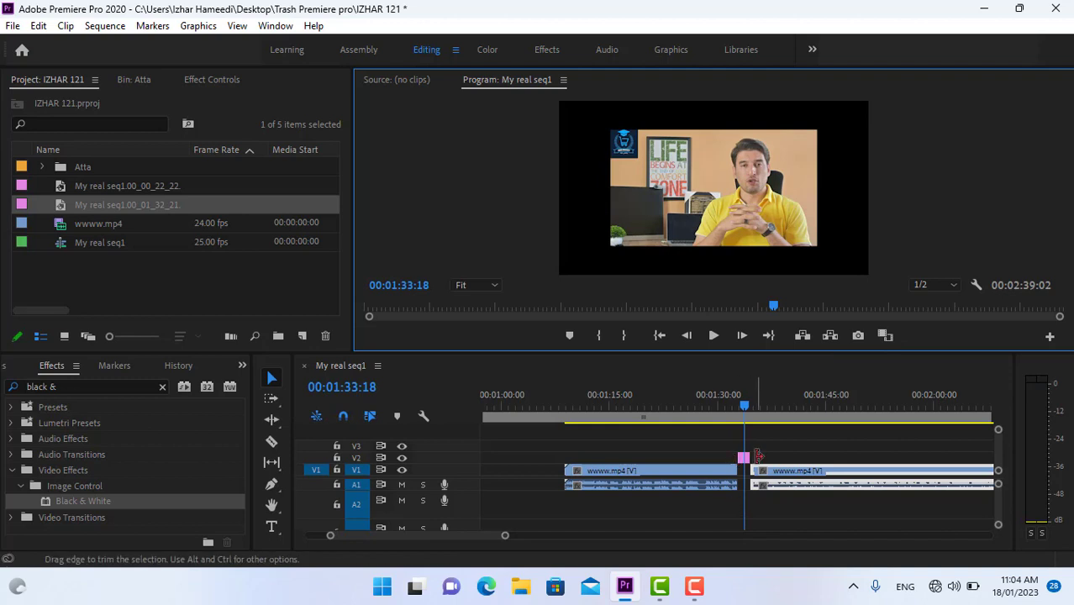
Step: Select the still on track V2 and clear the previous effects search to start a new one
click(743, 460)
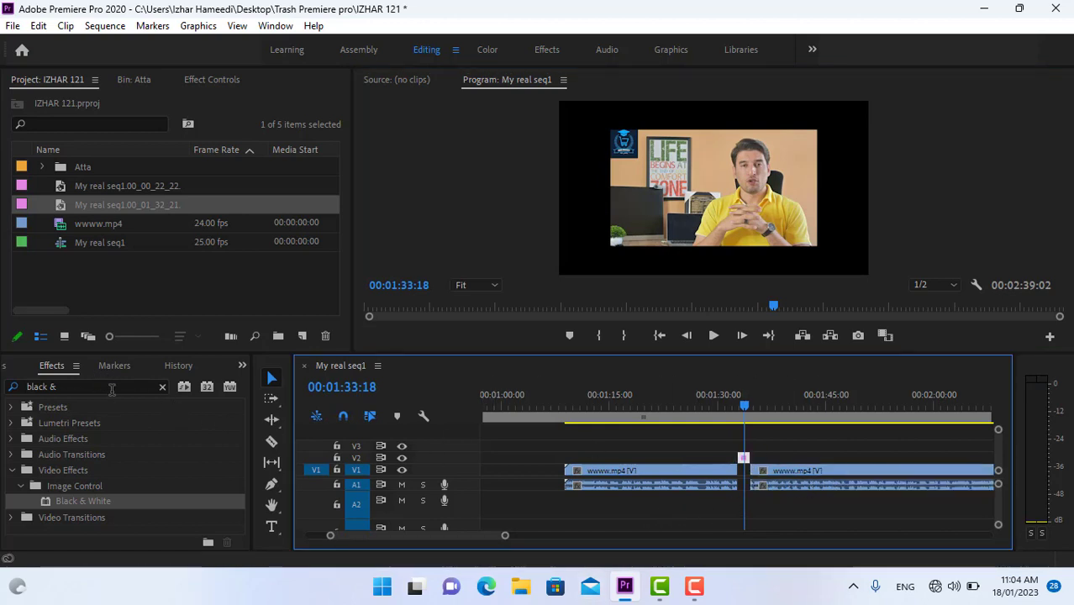
click(163, 387)
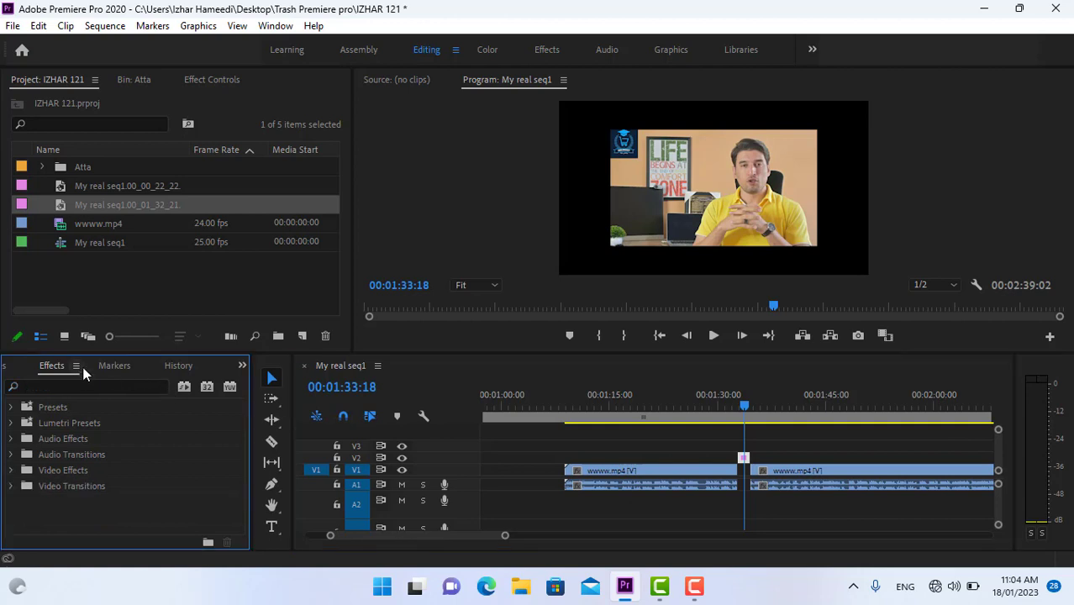
click(114, 365)
click(62, 365)
click(77, 389)
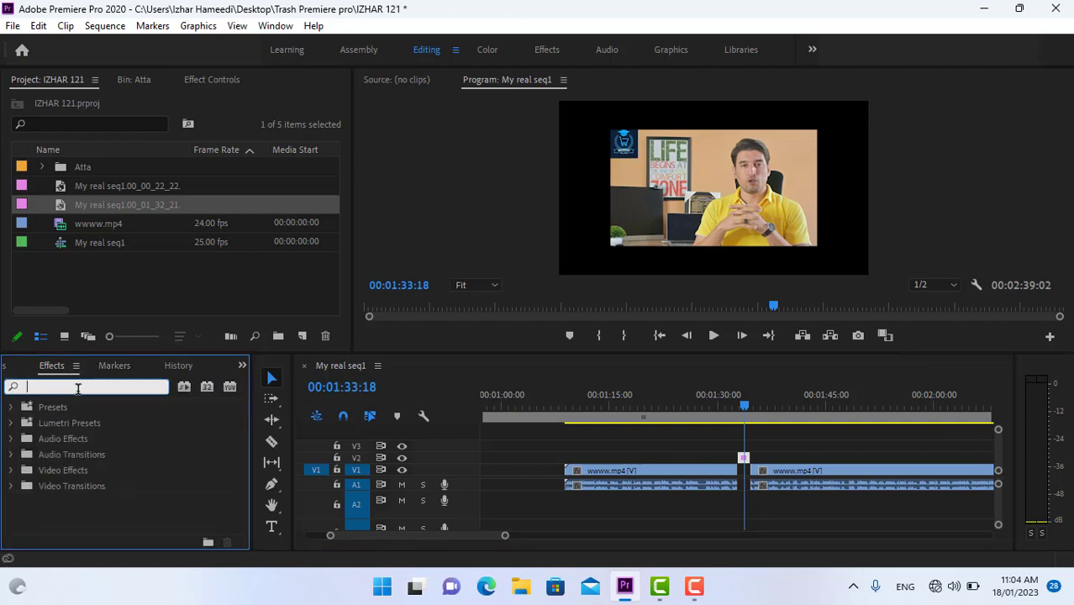
text(balck)
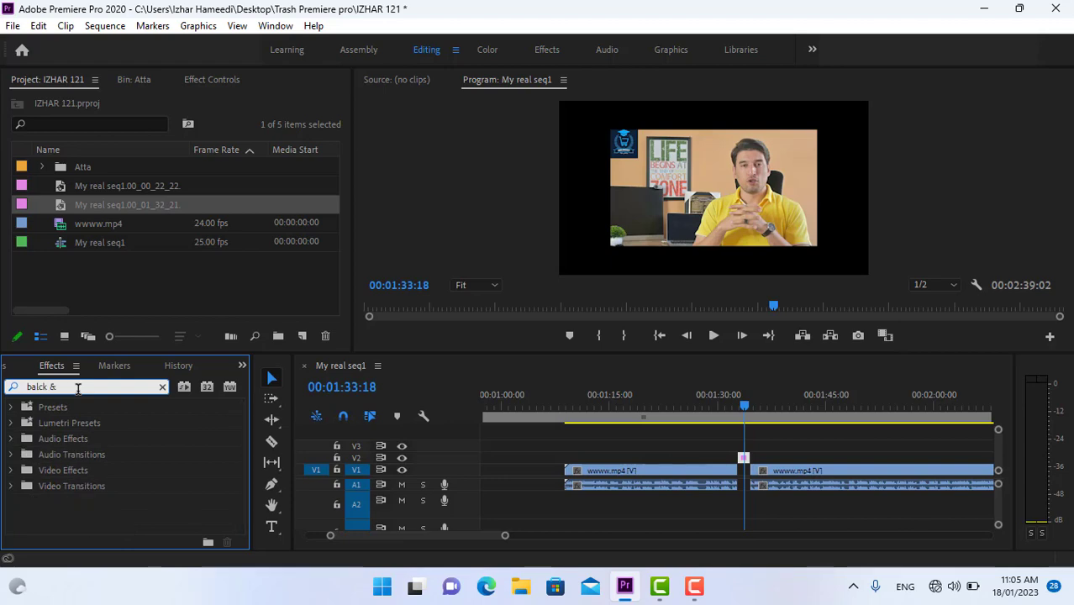
text(& wh)
click(163, 387)
Step: Search the effects for "Black &", apply Black & White to the still on V2, and check the result across the still
text(B)
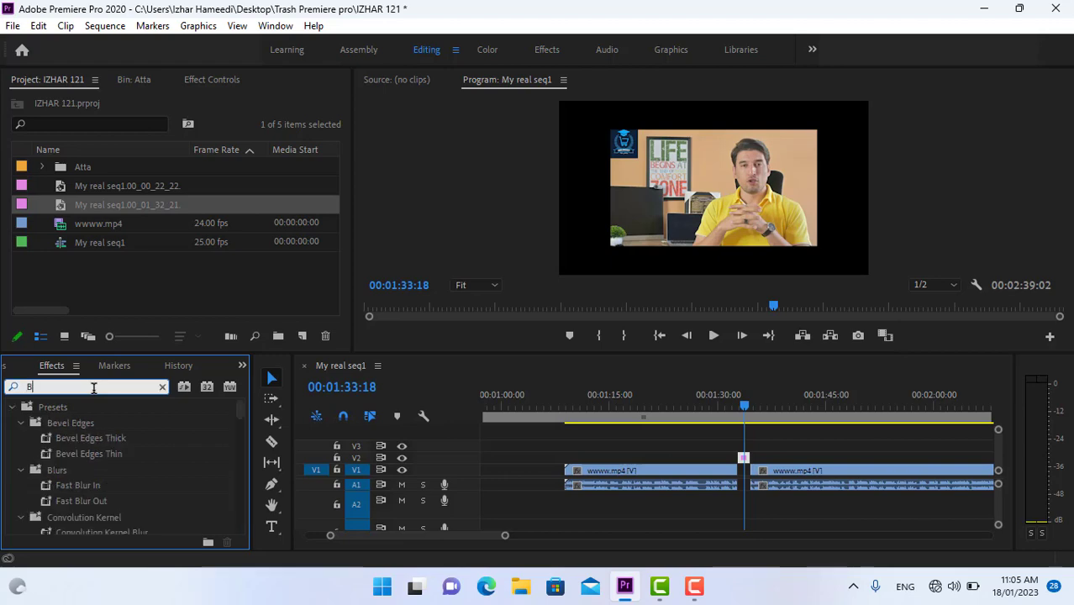
text(lack)
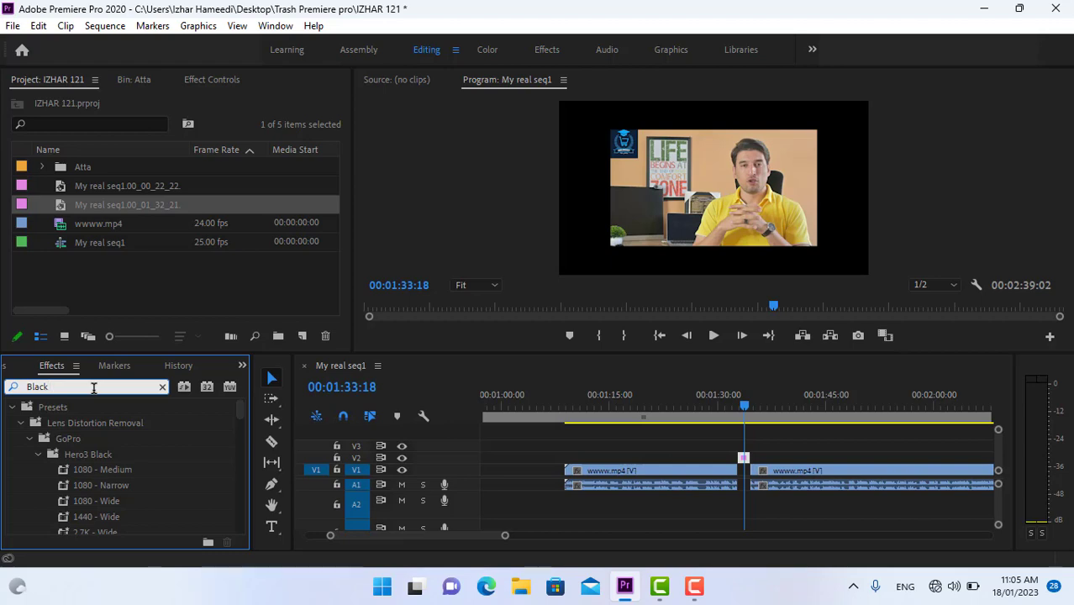
text(&)
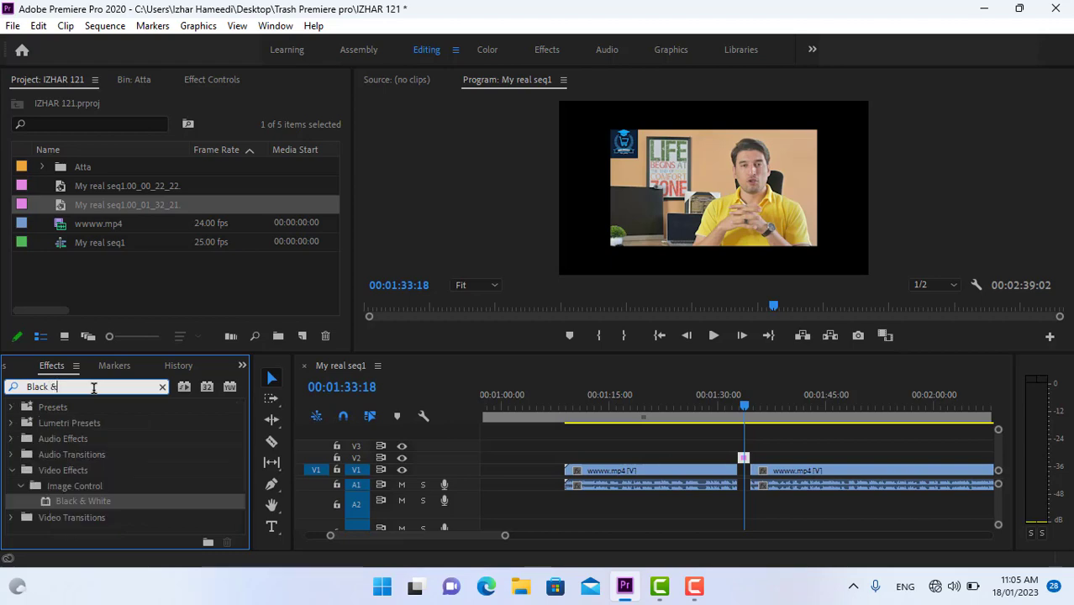
drag(59, 503, 738, 462)
drag(744, 460, 743, 459)
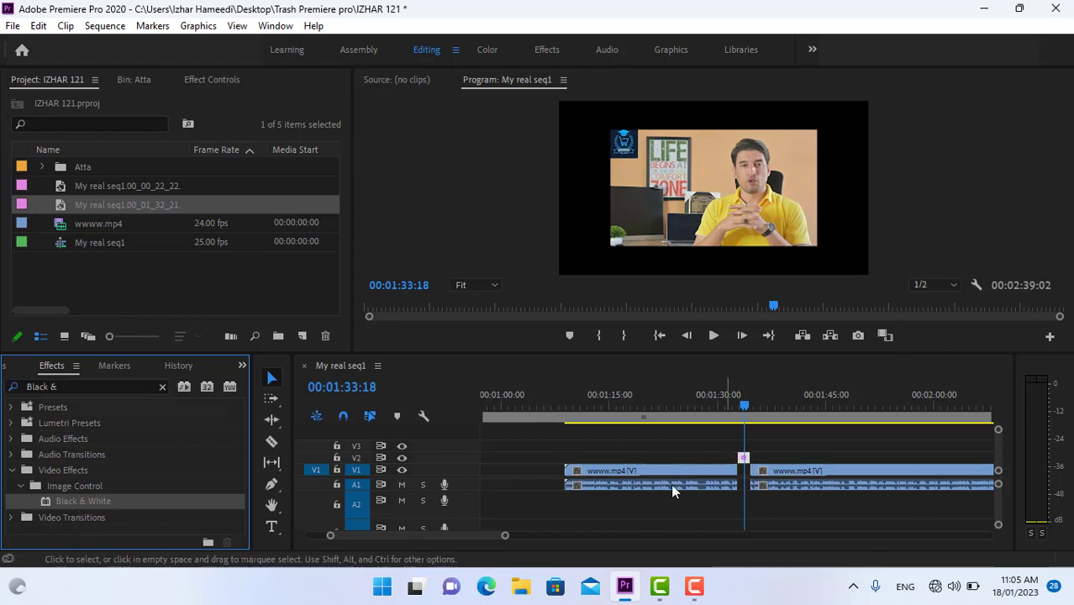
click(740, 409)
drag(740, 410, 749, 410)
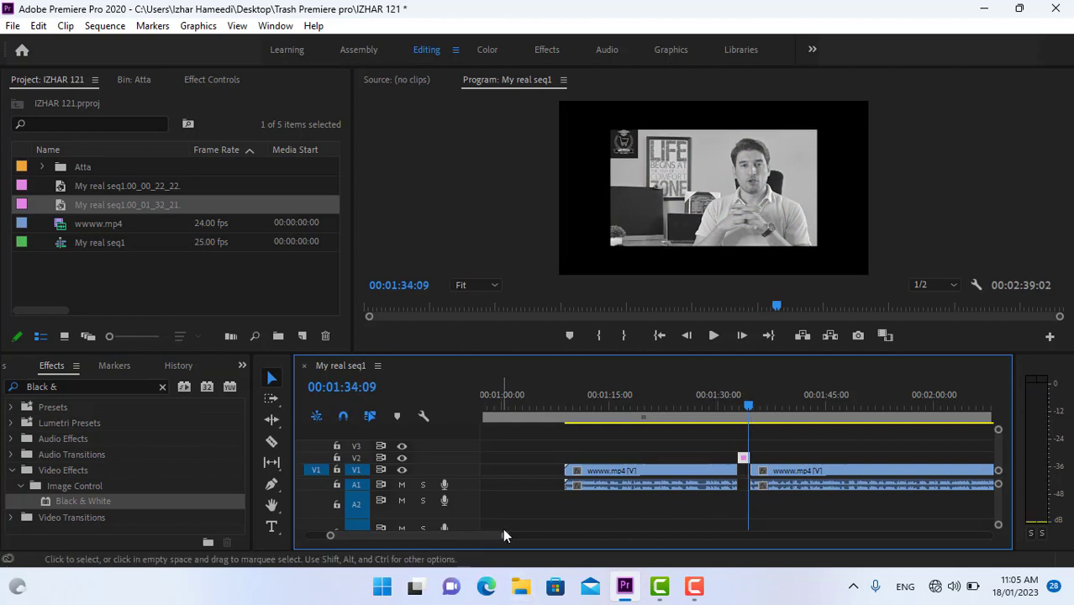
Step: Start Position and Scale keyframes on the still at its first frame, 00:01:32:21, keeping position 720, 540 and scale 100
drag(504, 535, 427, 539)
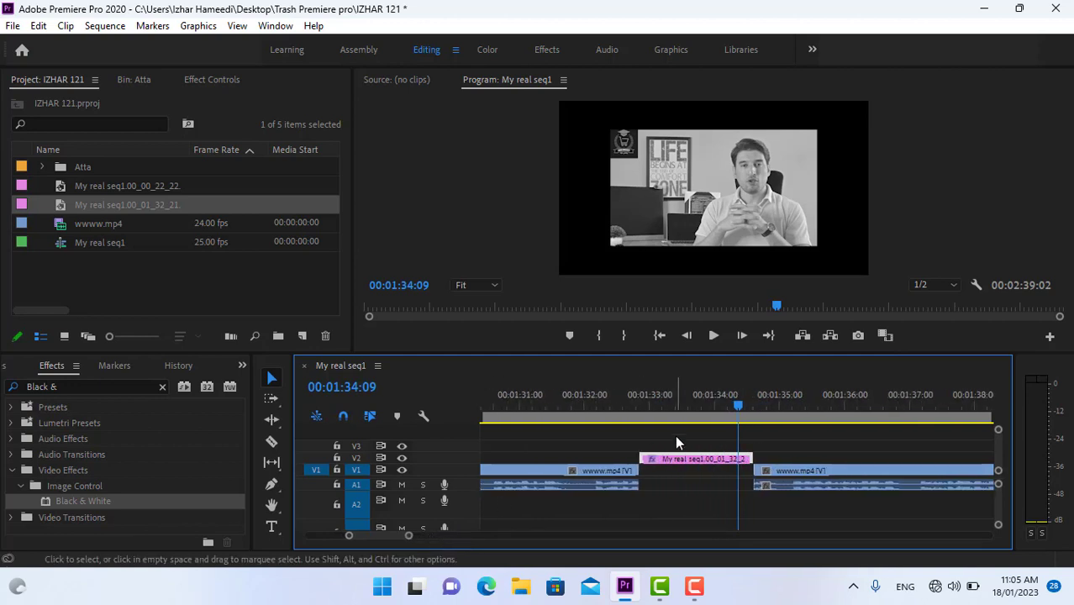
click(702, 419)
drag(702, 420, 642, 434)
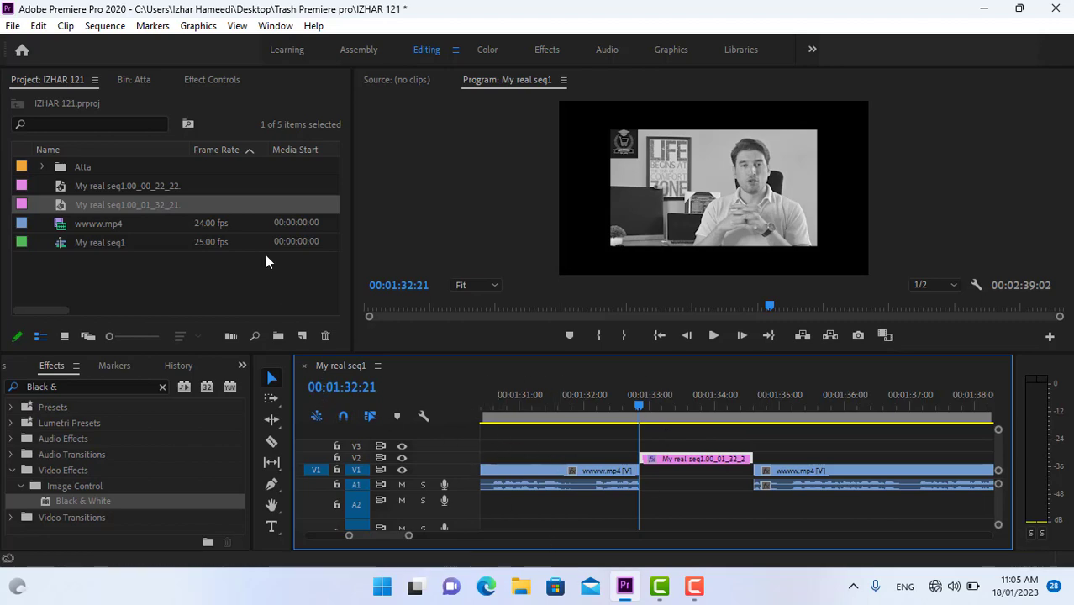
click(220, 79)
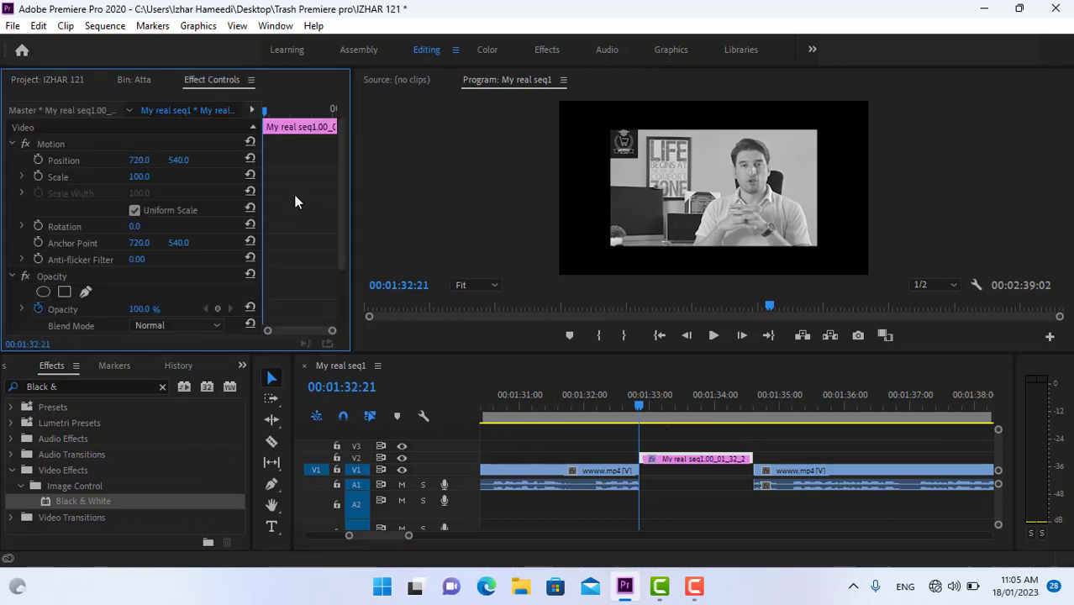
click(38, 160)
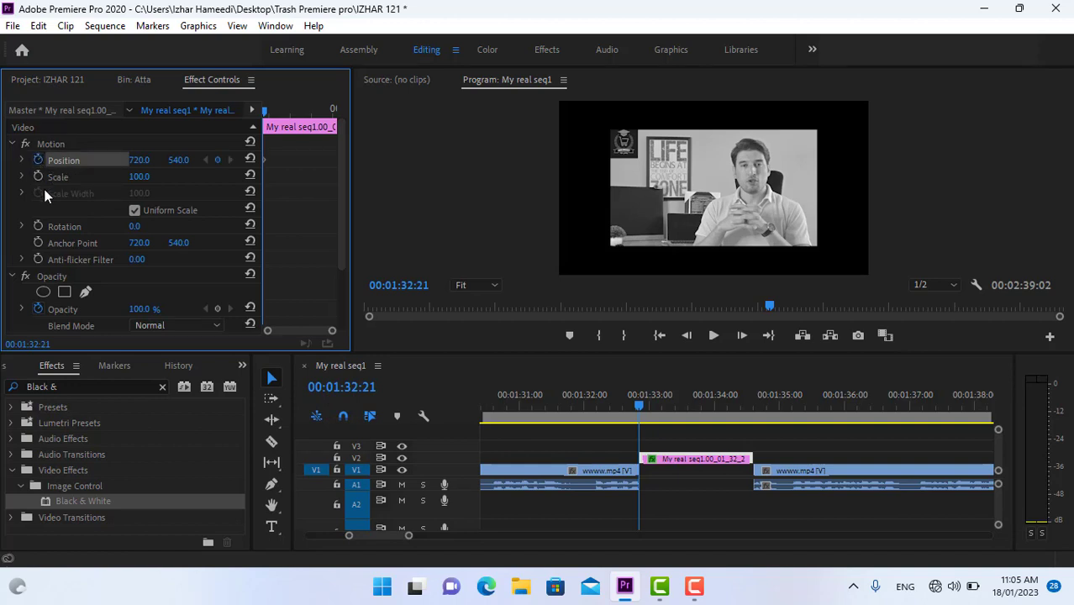
click(37, 178)
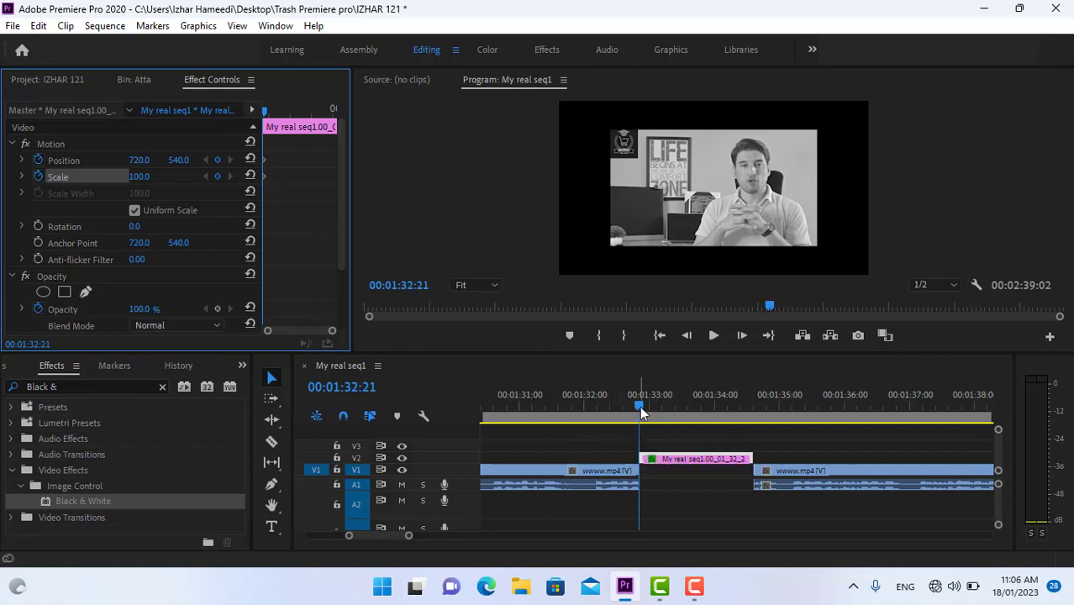
Step: Add end keyframes to the still at 00:01:34:14 with Scale 232 and Position 413, 789, zooming in on the face
drag(638, 406, 751, 431)
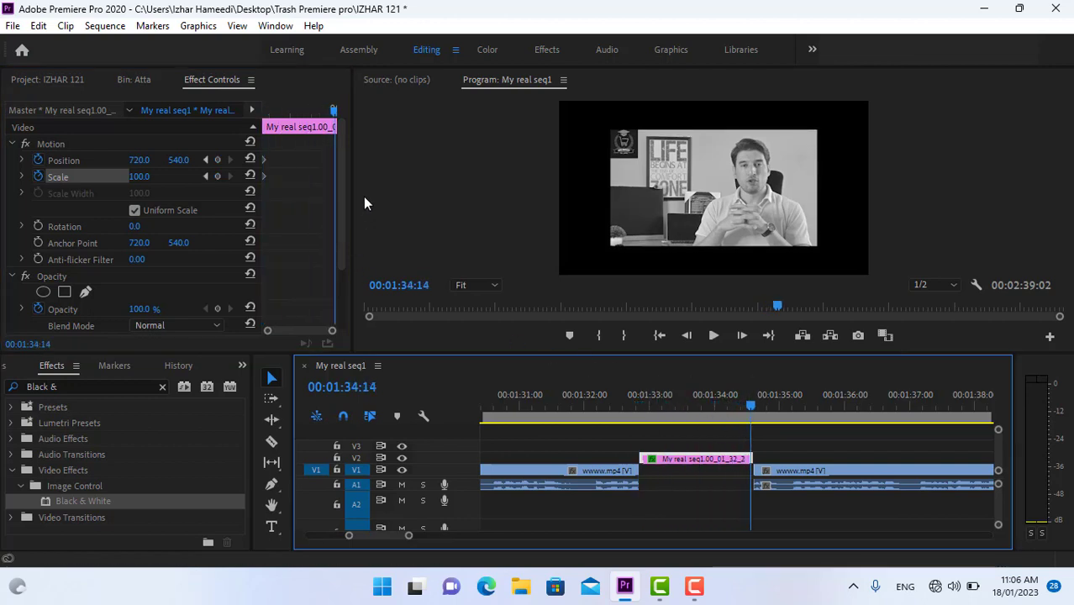
click(153, 176)
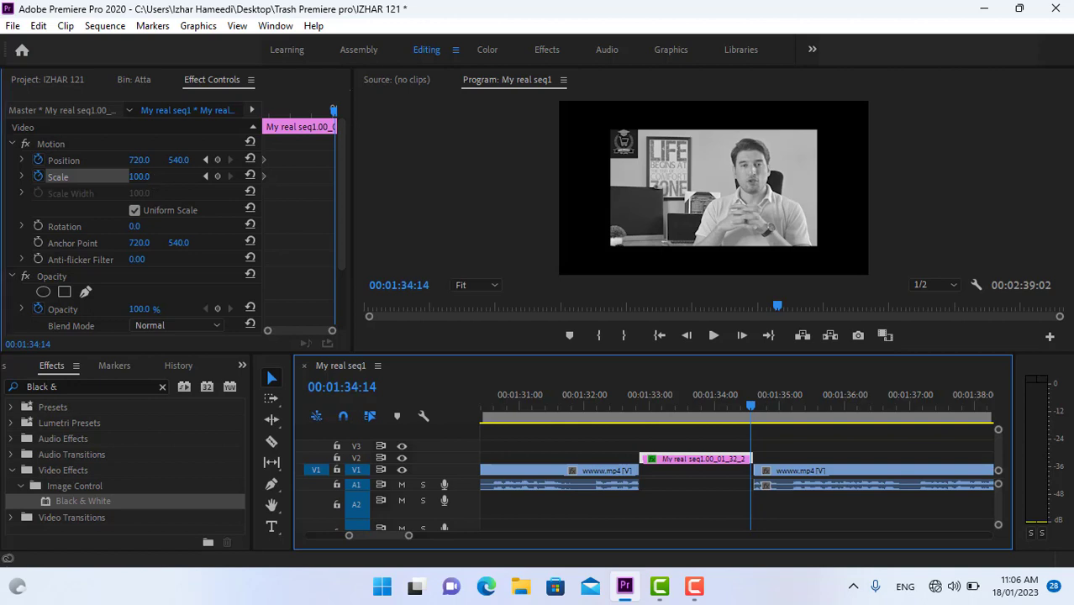
drag(152, 175, 62, 159)
drag(178, 159, 245, 160)
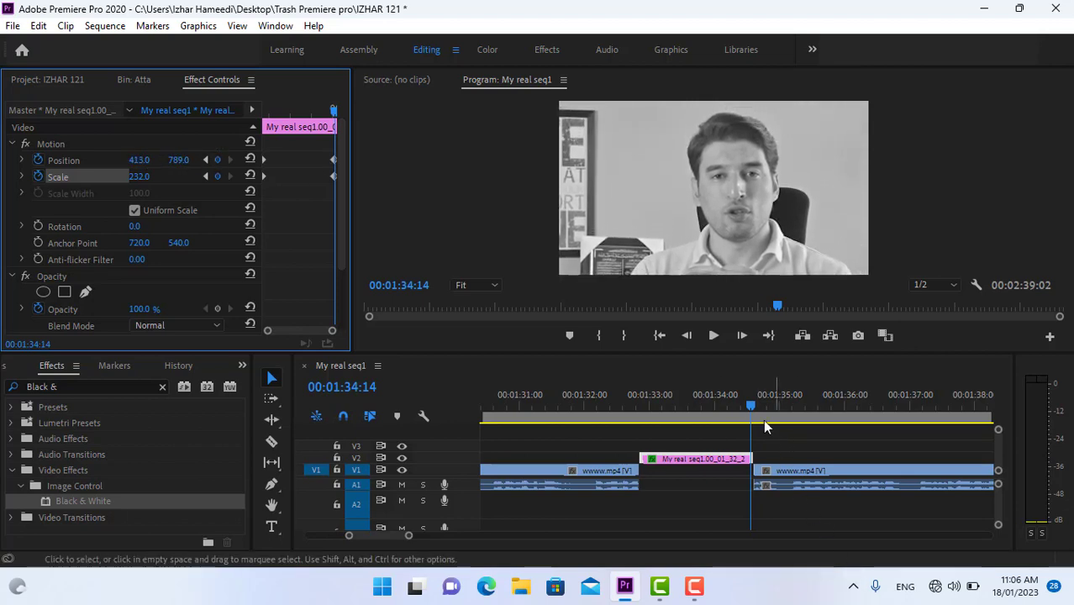
Step: Play the sequence from 00:01:32:18 through the still to preview the black-and-white zoom
drag(749, 404, 632, 422)
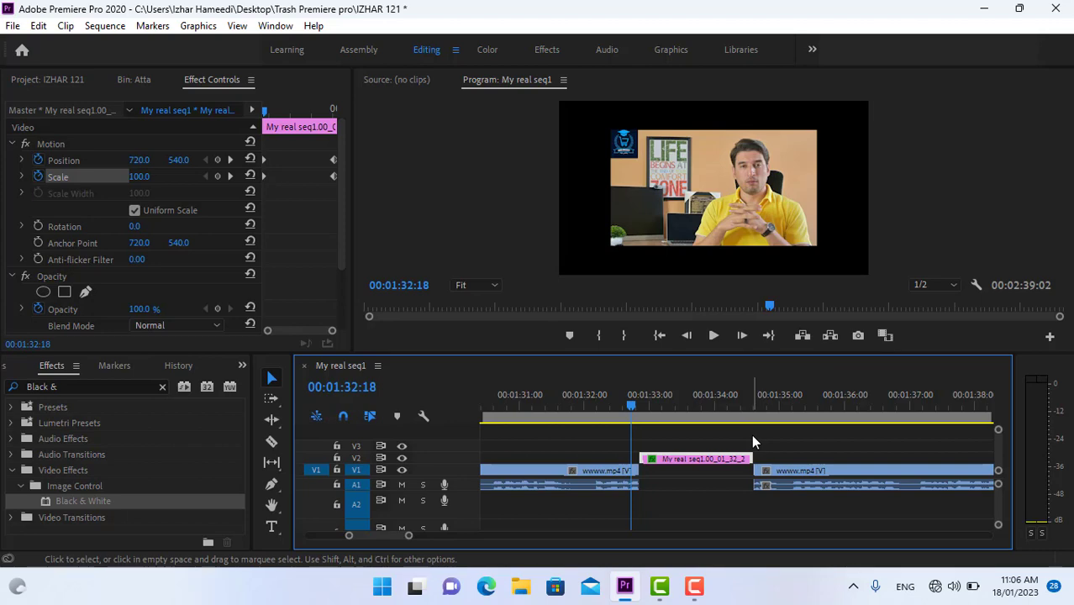
click(713, 335)
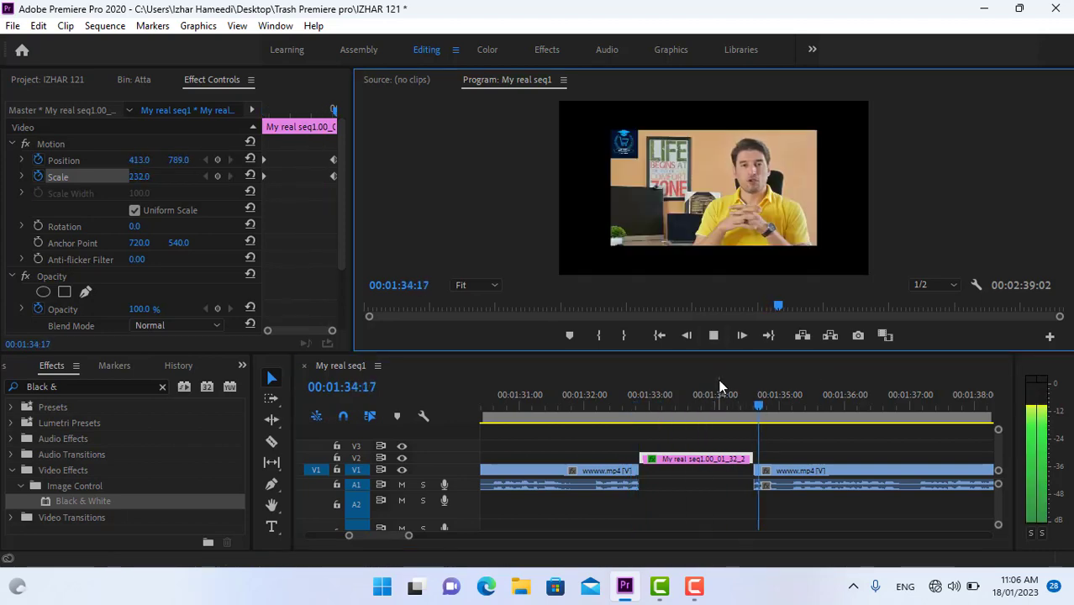
click(715, 339)
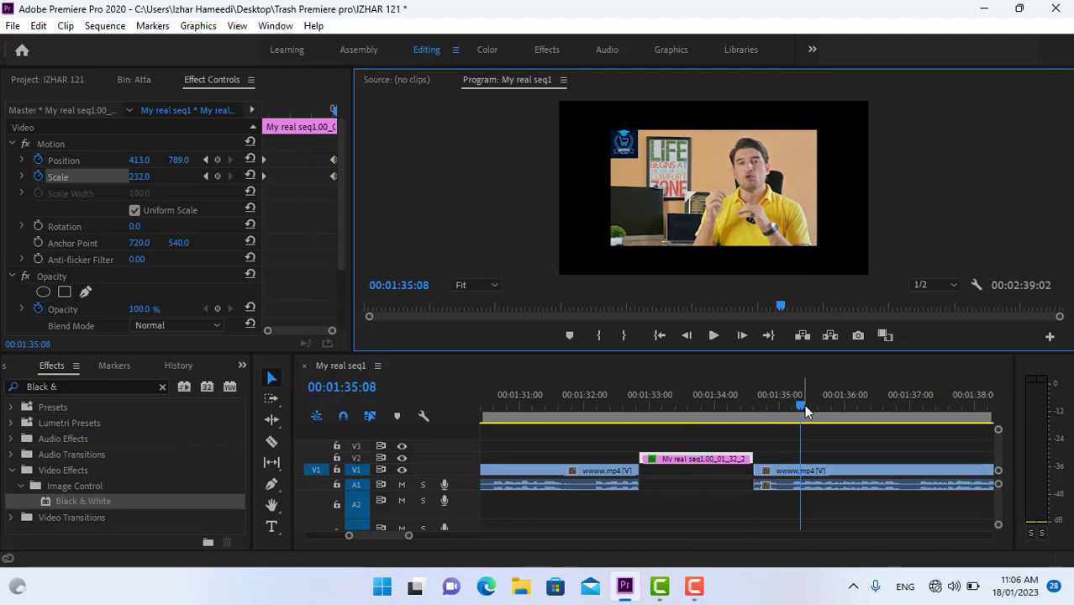
Step: Move the sound clip from beneath the first still to track A2 under the new still, starting at 00:01:32:19
drag(804, 408, 633, 430)
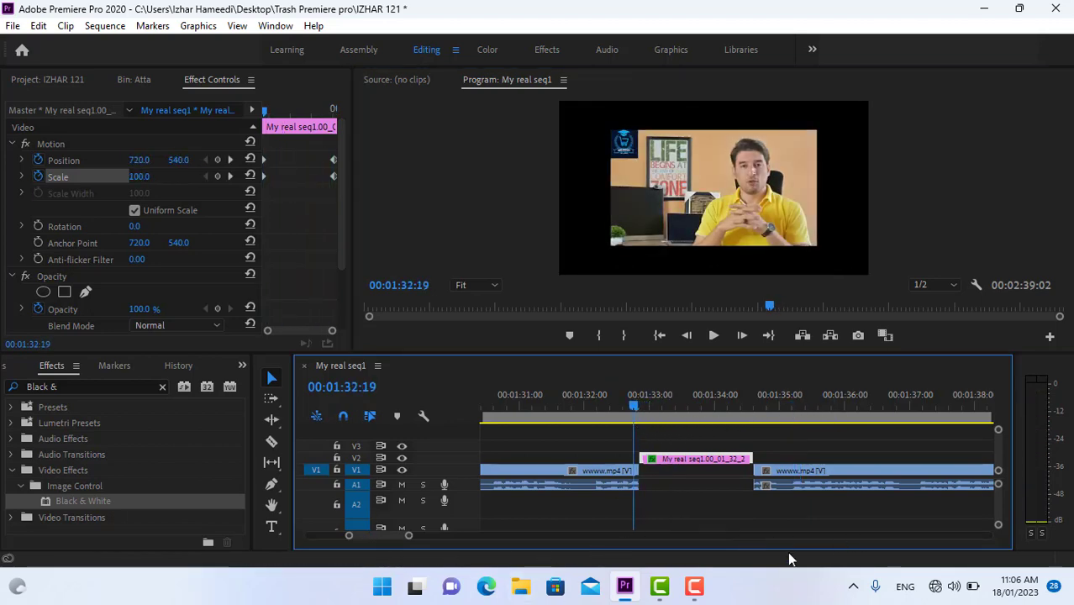
drag(407, 539, 516, 561)
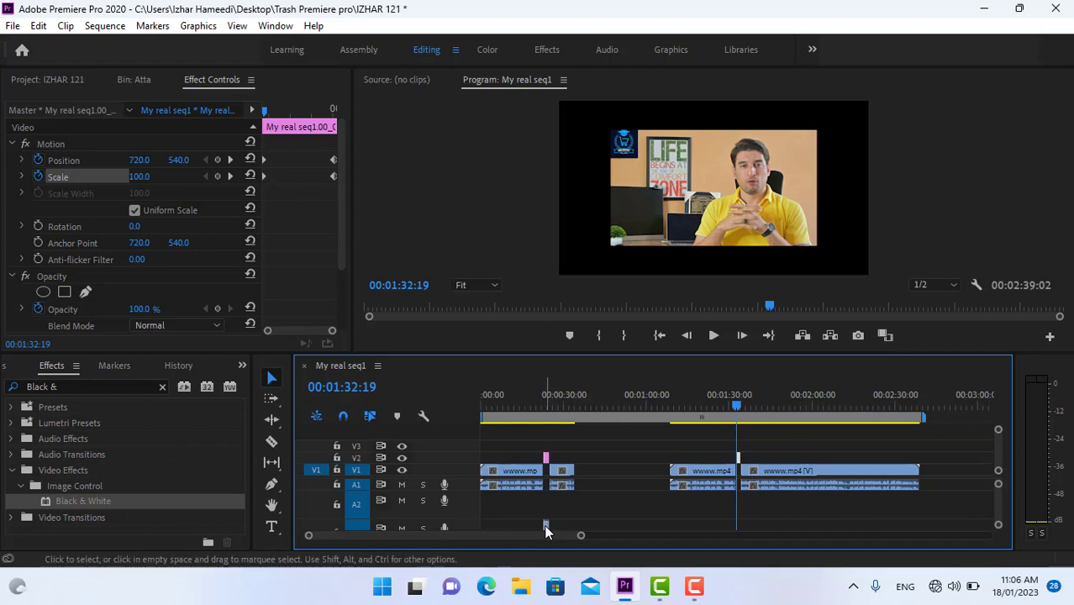
drag(544, 525, 743, 514)
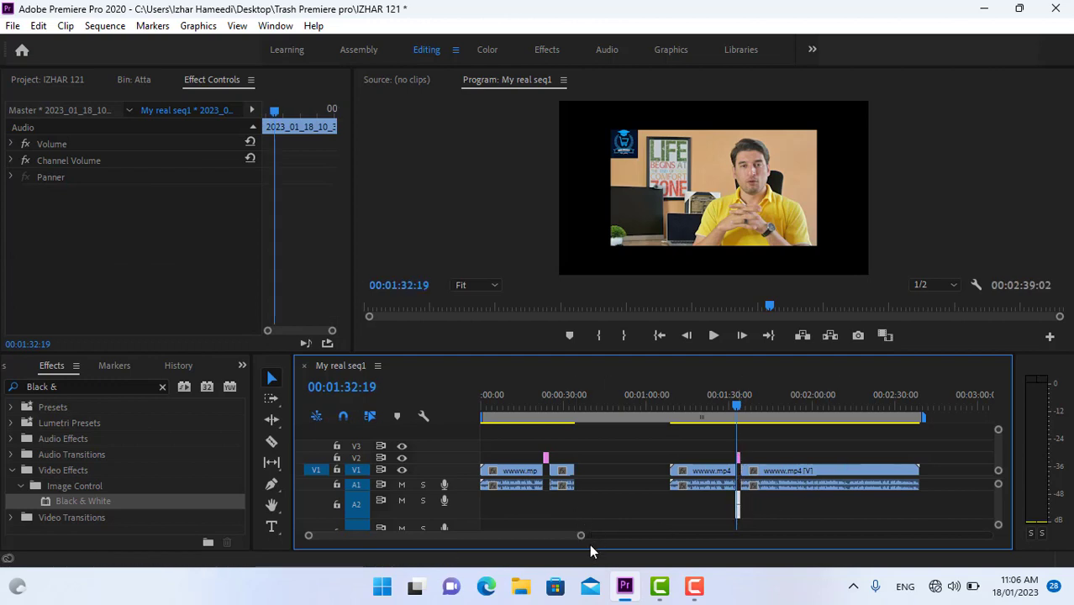
drag(584, 539, 481, 560)
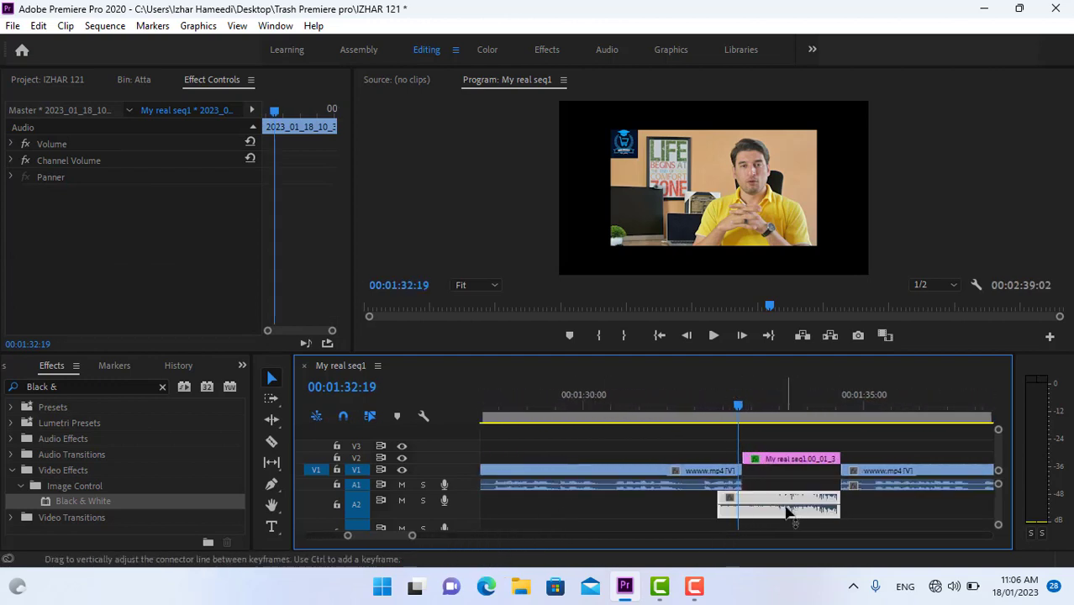
drag(769, 496, 776, 526)
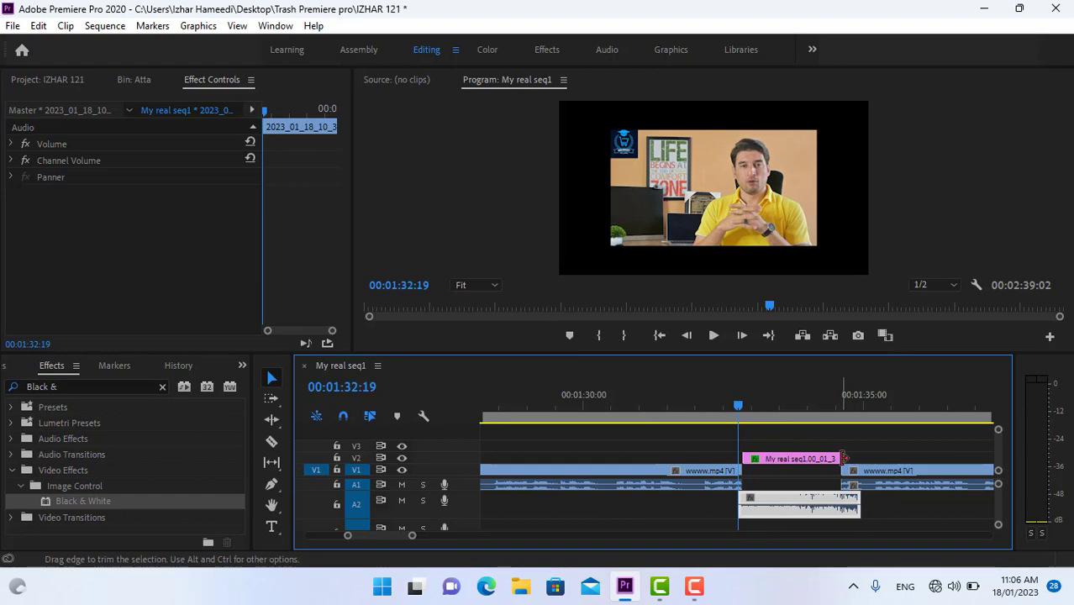
Step: Extend the still to the end of the A2 sound clip and move the following clip to start there
drag(842, 458, 869, 472)
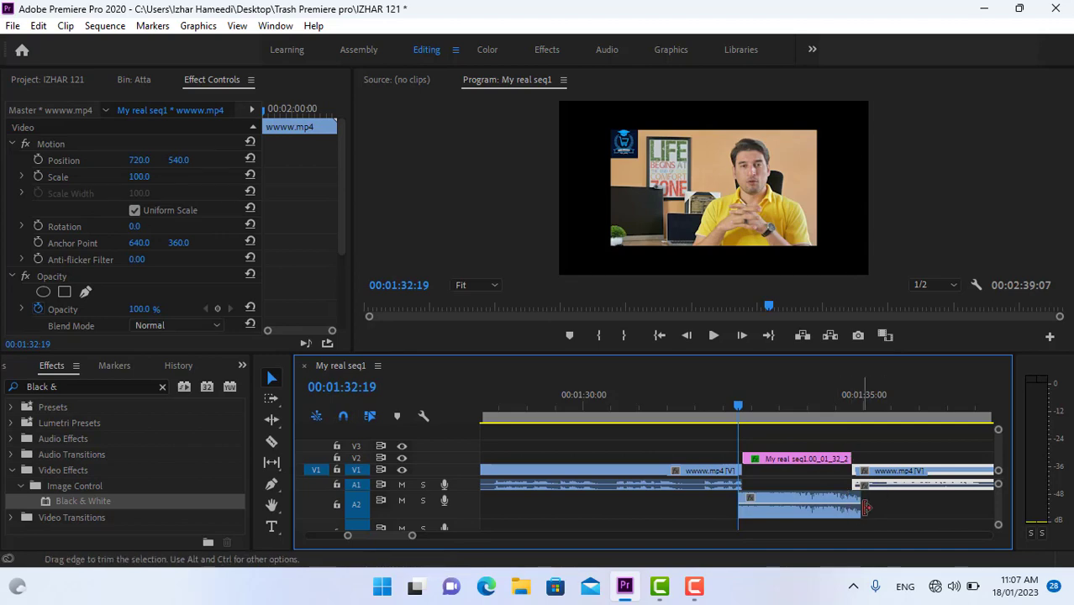
drag(850, 458, 884, 477)
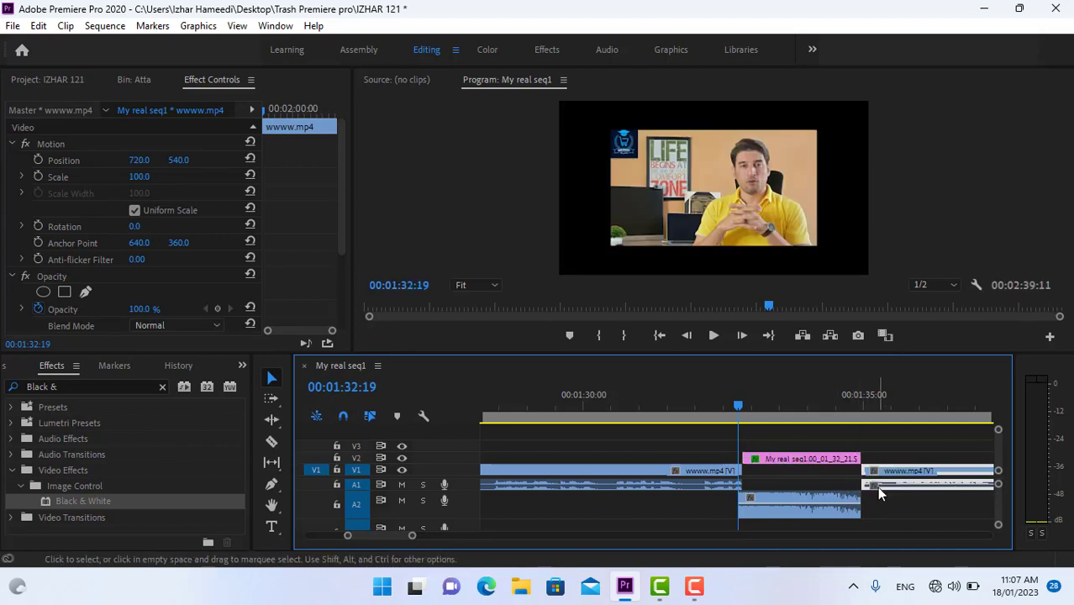
Step: Play the freeze frame with its sound twice, starting just before the still, and stop near the still's end
click(729, 409)
click(714, 335)
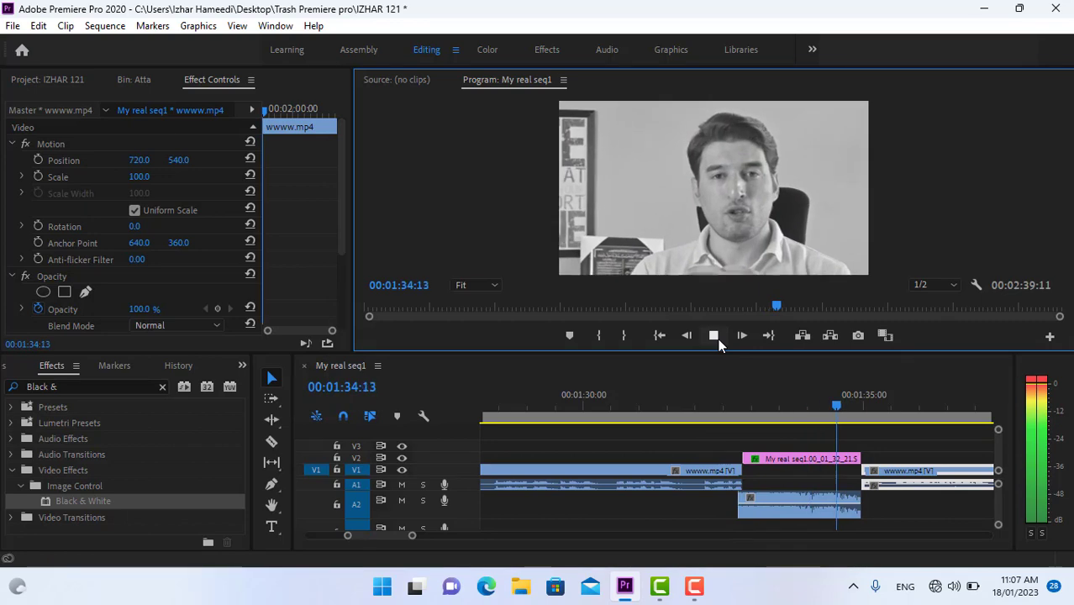
click(713, 335)
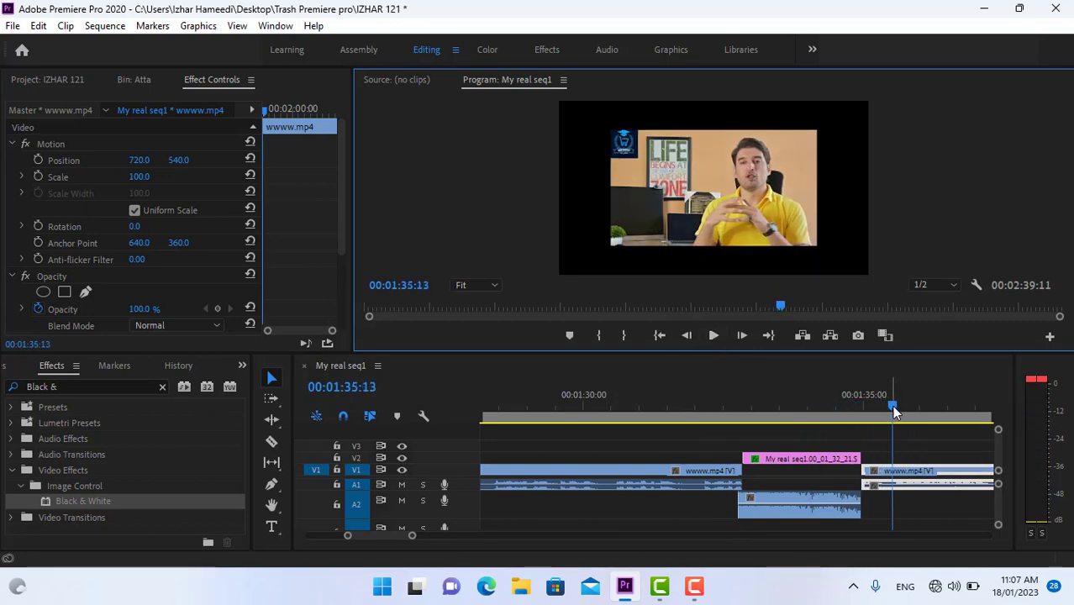
drag(892, 407, 721, 441)
click(712, 342)
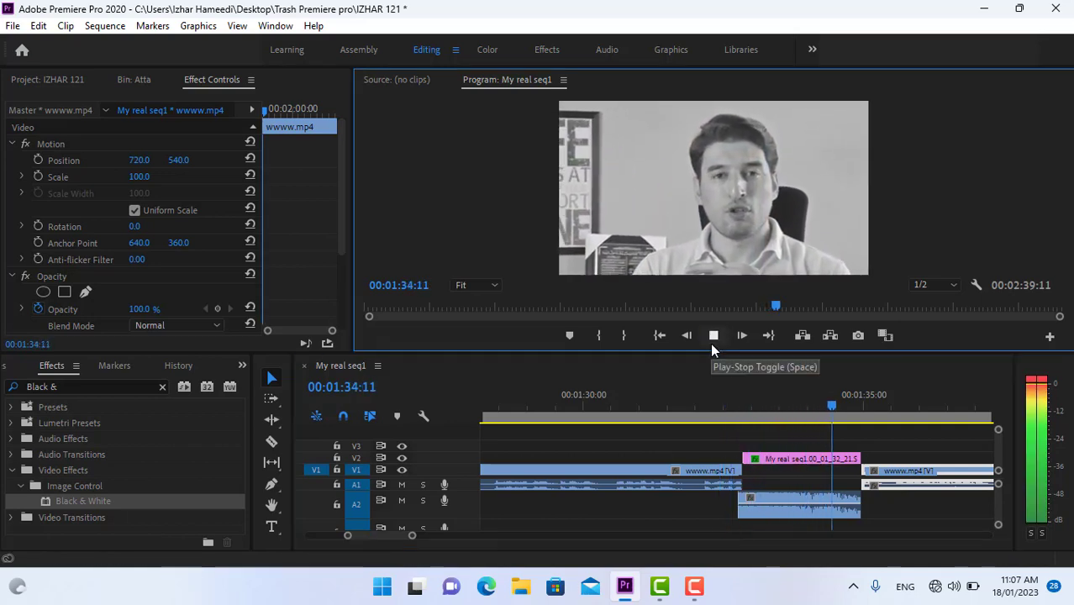
click(711, 343)
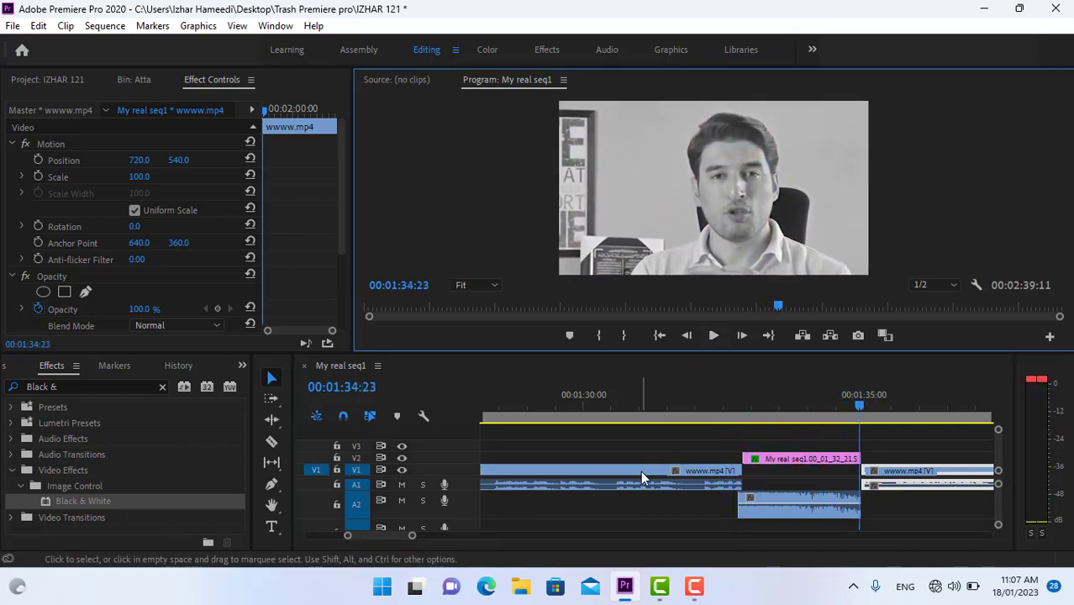
click(695, 588)
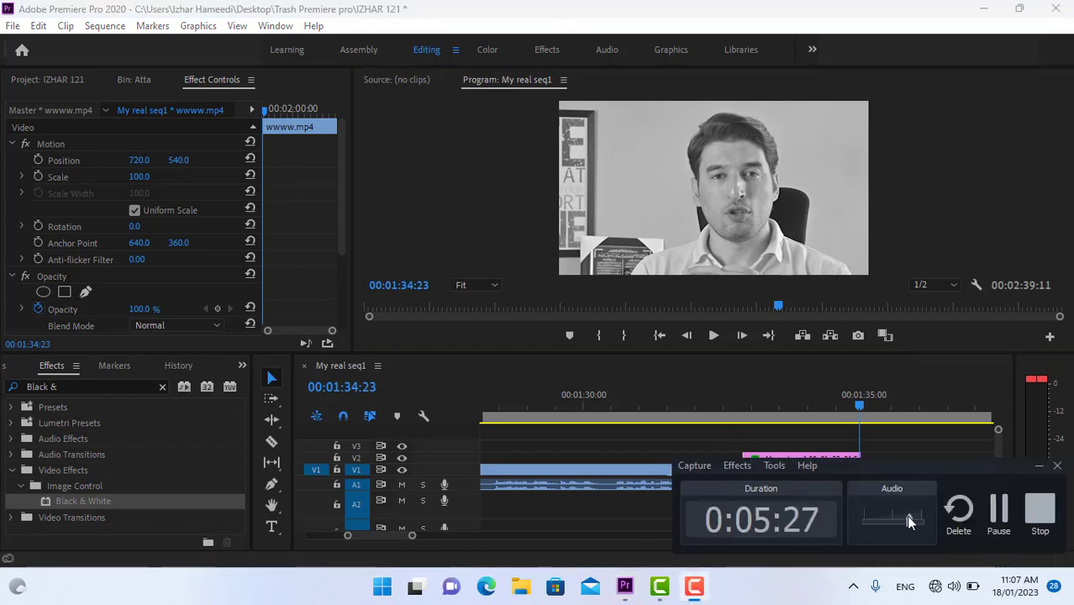